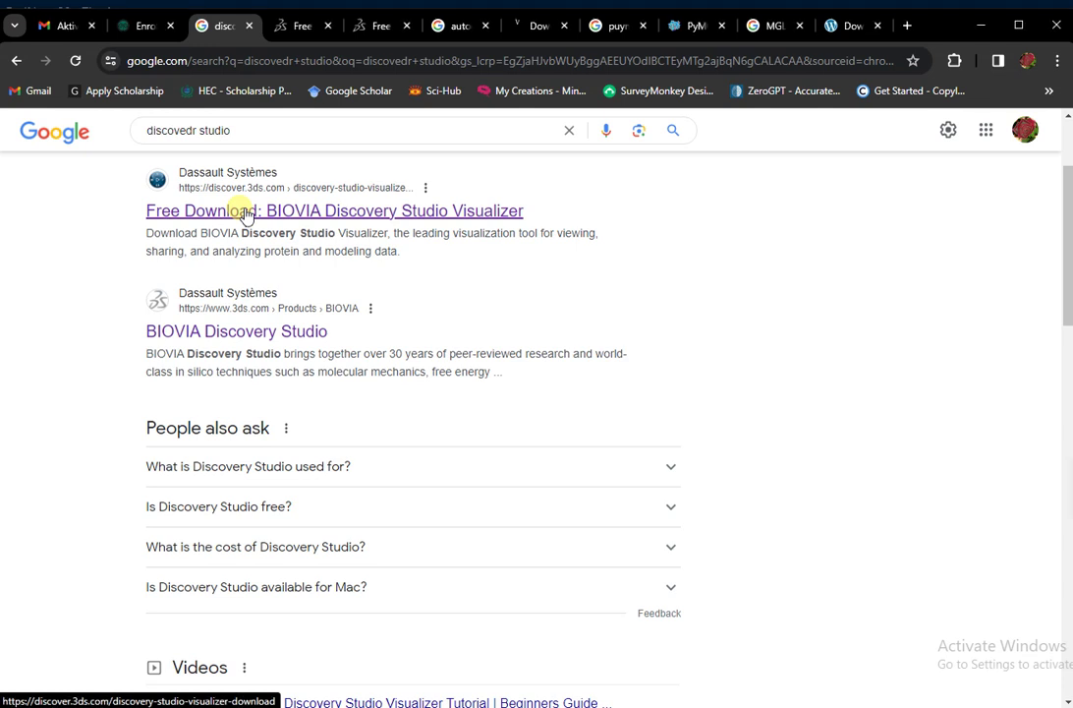
Download DS Visualizer Client (Windows 64 bit) from the BIOVIA Discovery Studio Visualizer site and pause the transfer in the downloads list
{"action": "left_click", "coordinate": [246, 213]}
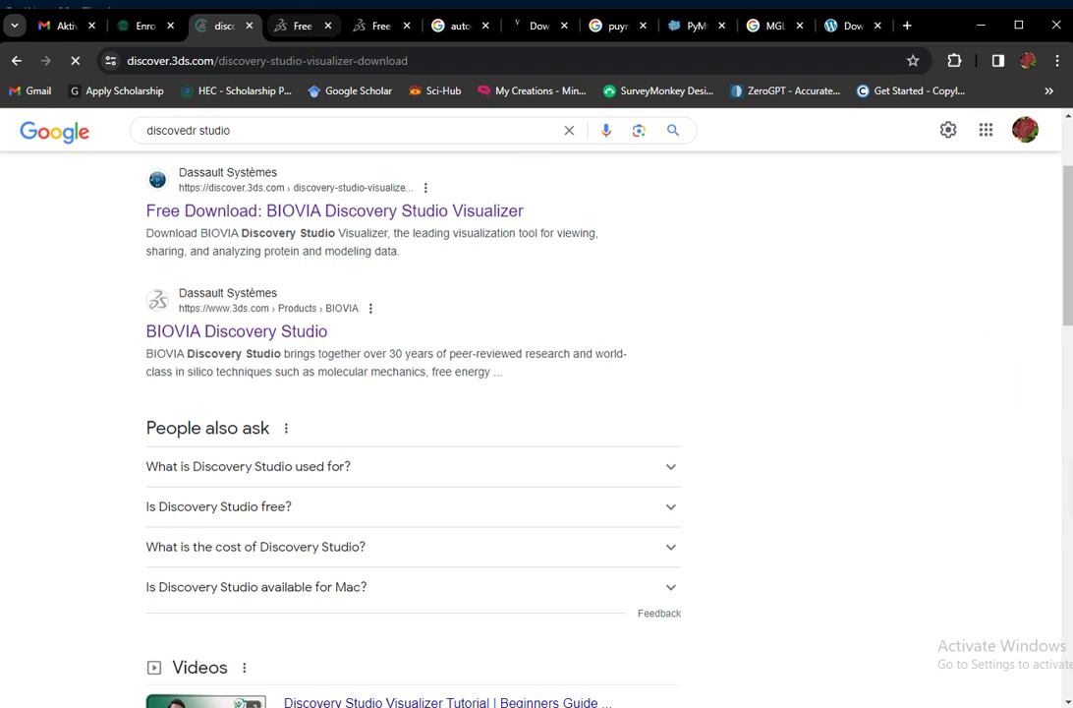
{"action": "key", "text": "ctrl+Tab"}
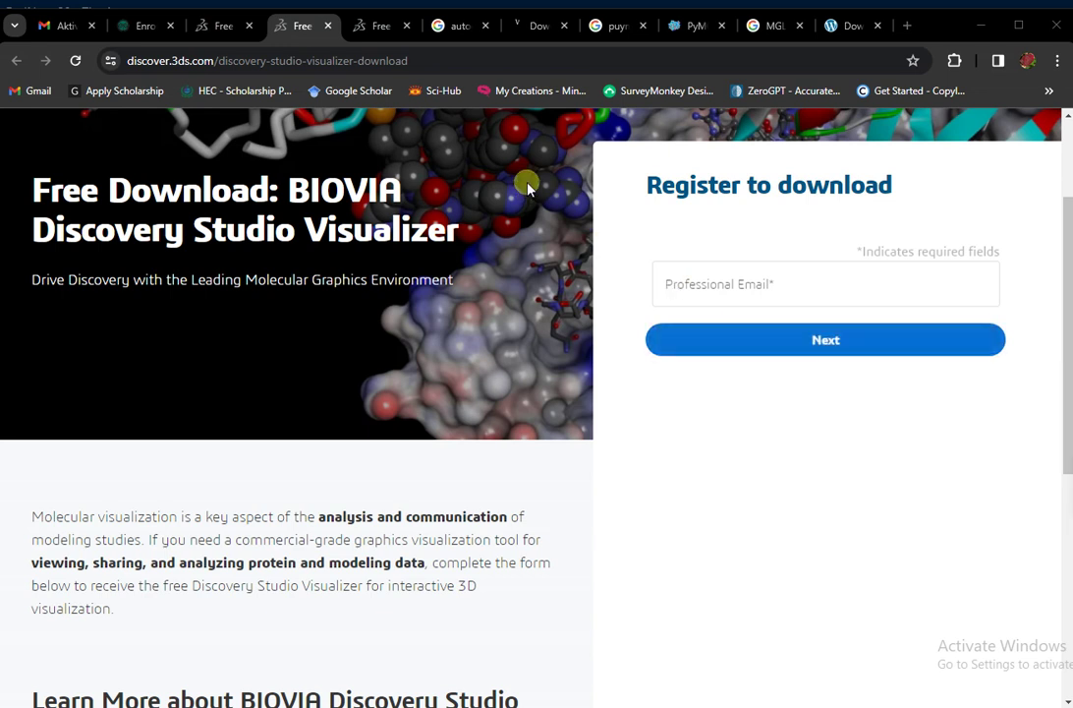
{"action": "left_click", "coordinate": [371, 27]}
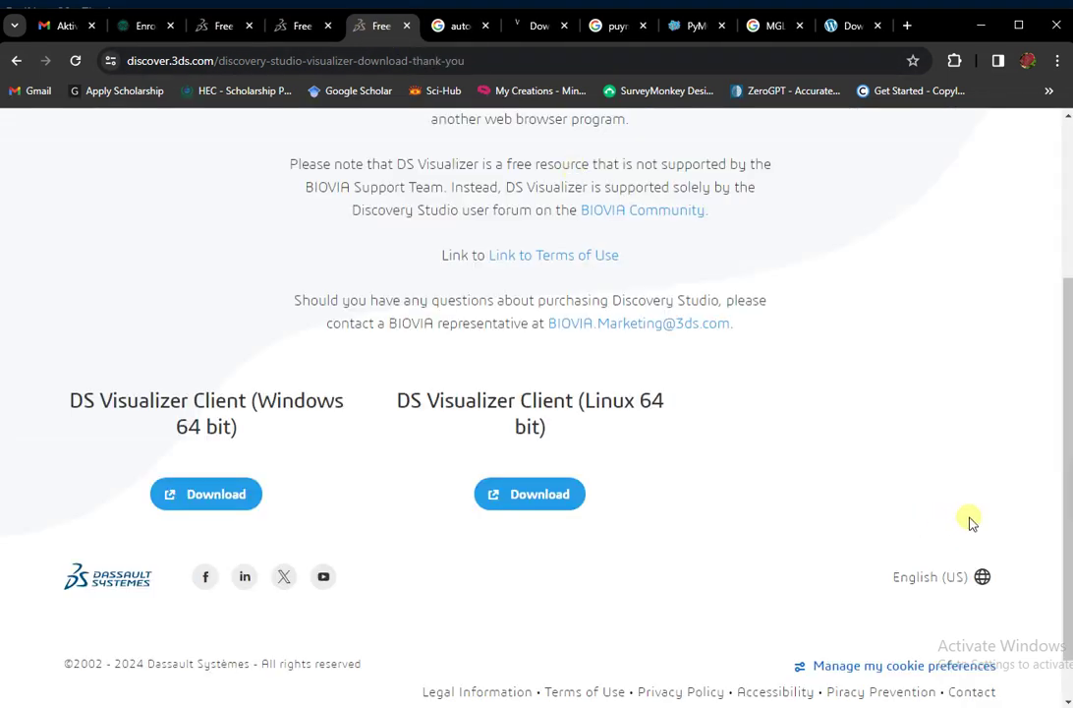
{"action": "scroll", "coordinate": [554, 487], "scroll_direction": "up", "scroll_amount": 3}
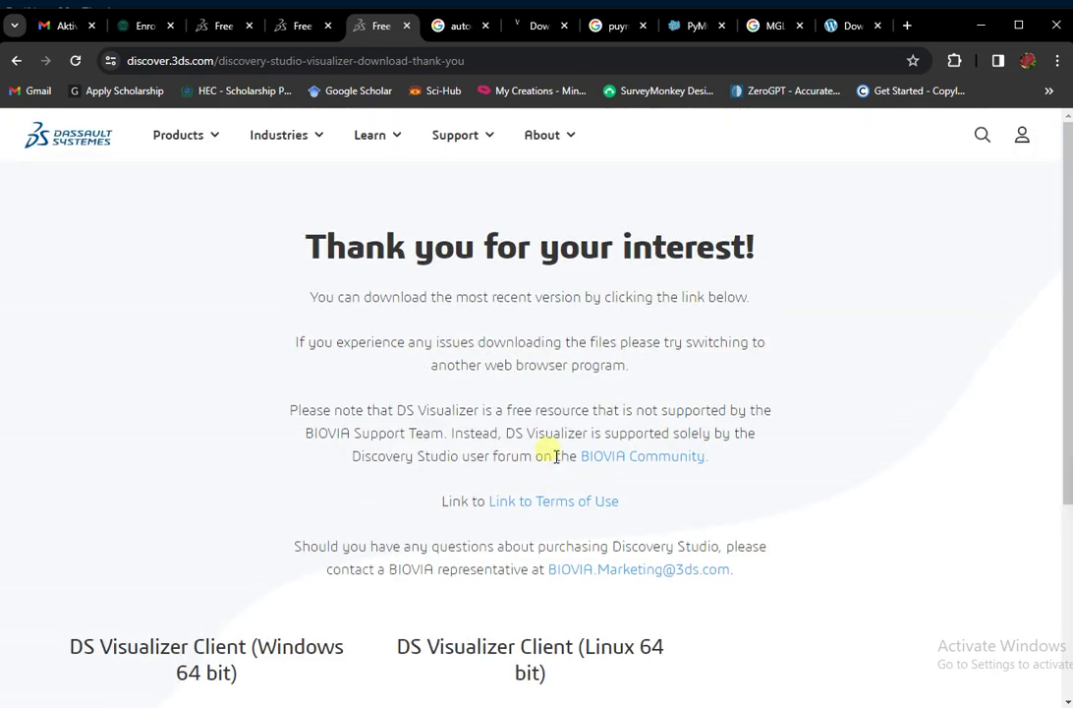
{"action": "scroll", "coordinate": [555, 456], "scroll_direction": "down", "scroll_amount": 3}
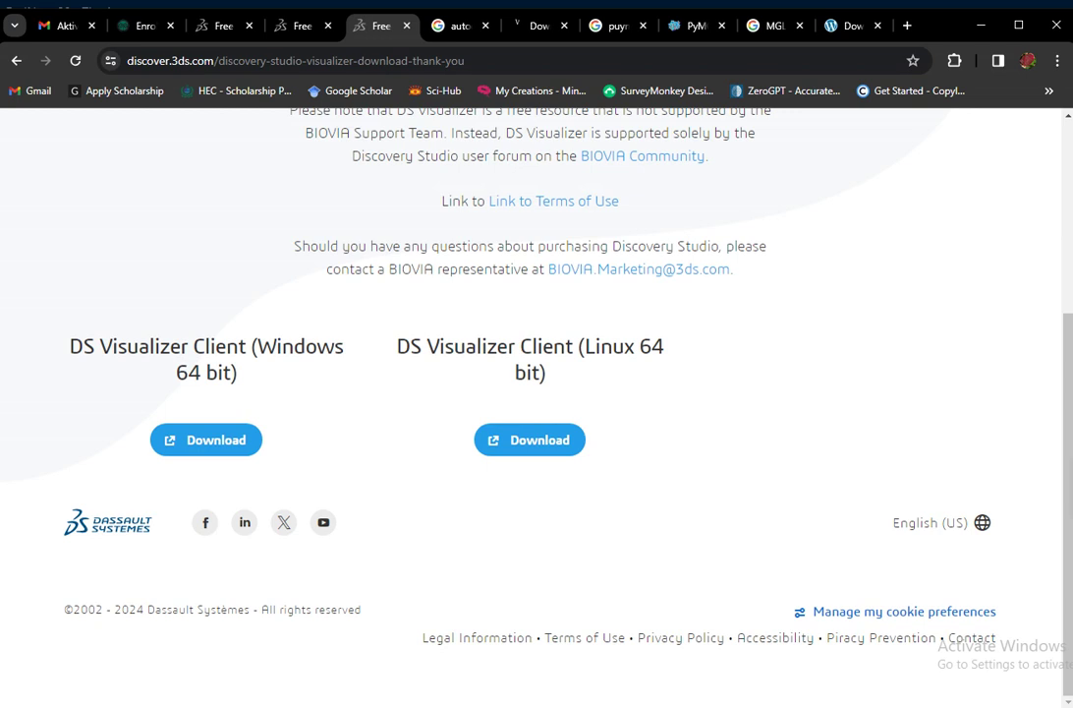
{"action": "left_click", "coordinate": [213, 441]}
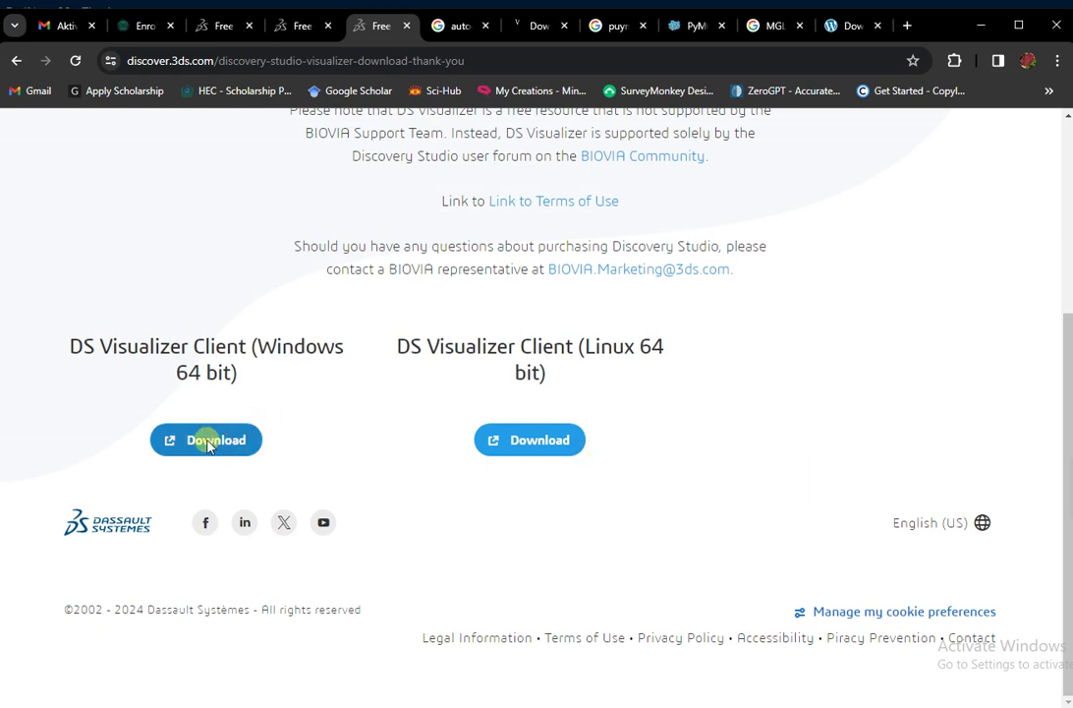
{"action": "left_click", "coordinate": [208, 442]}
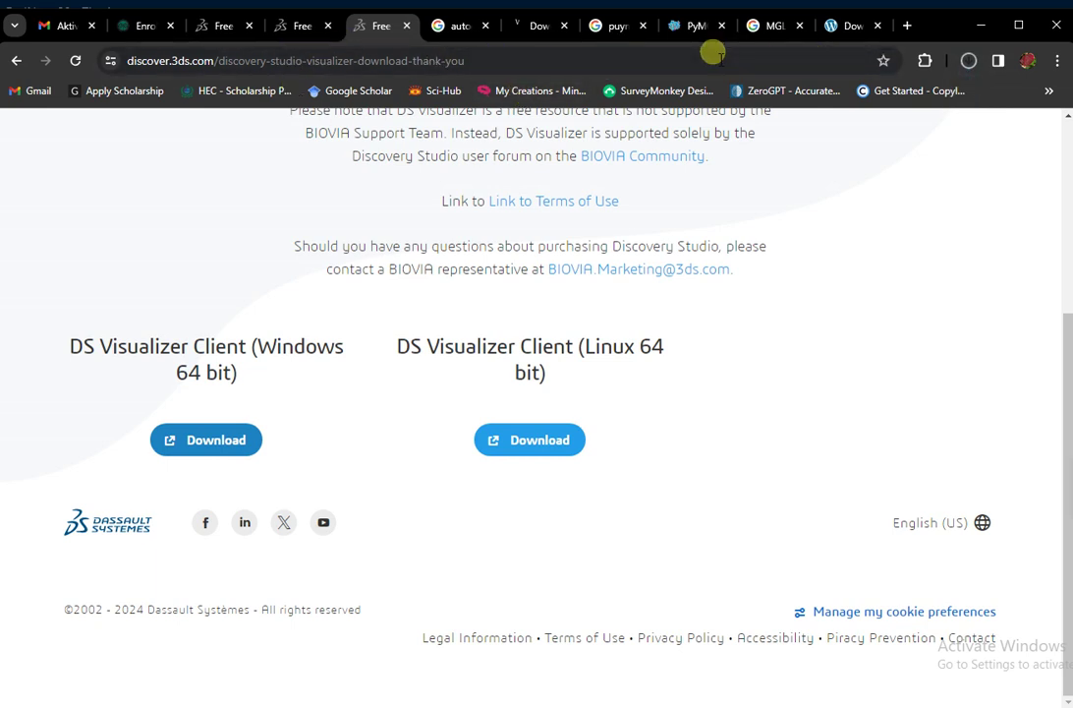
{"action": "key", "text": "ctrl+j"}
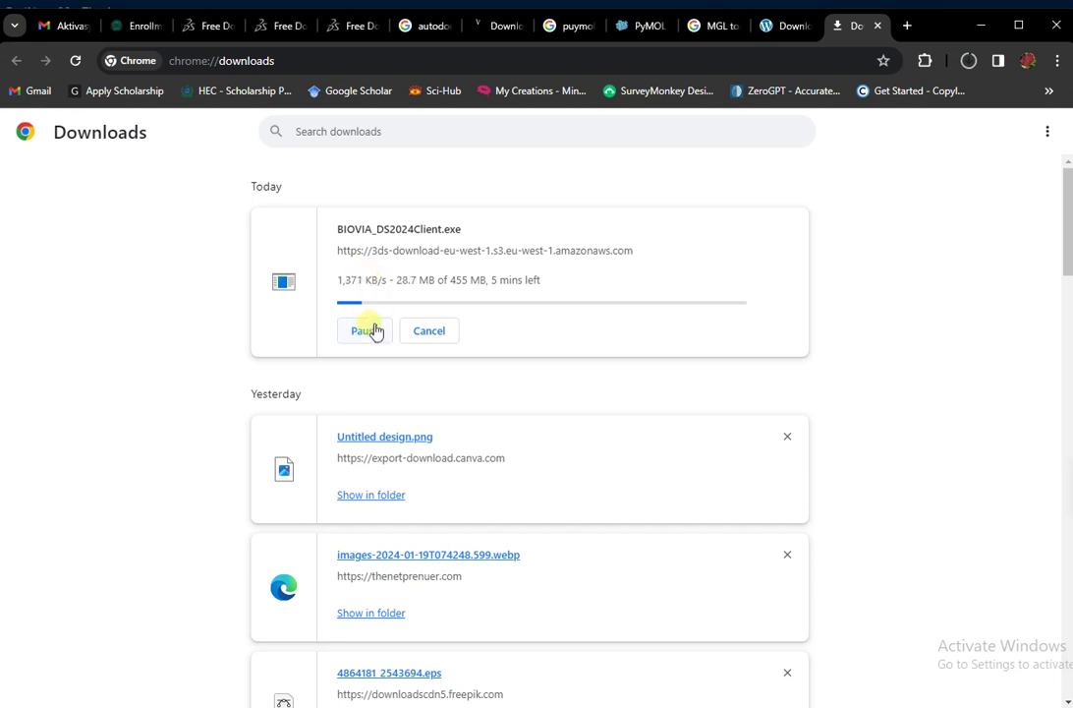
Download autodock_vina_1_1_2_win32.msi from the AutoDock Vina downloads page and pause the transfer in the downloads list
{"action": "left_click", "coordinate": [413, 26]}
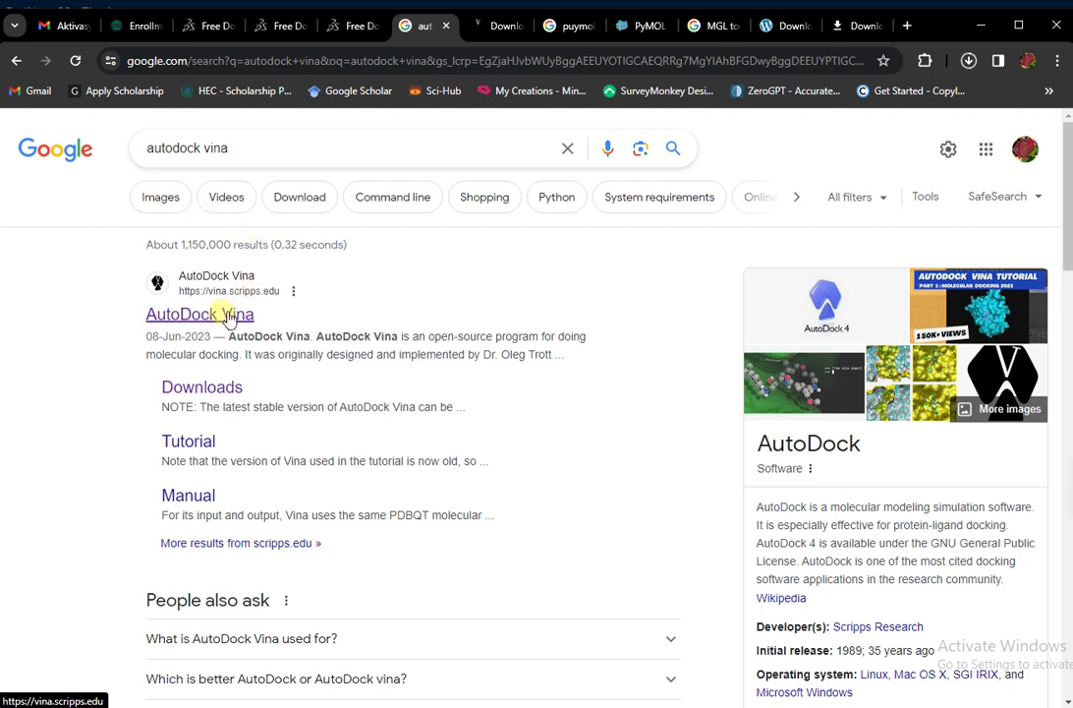
{"action": "left_click", "coordinate": [483, 26]}
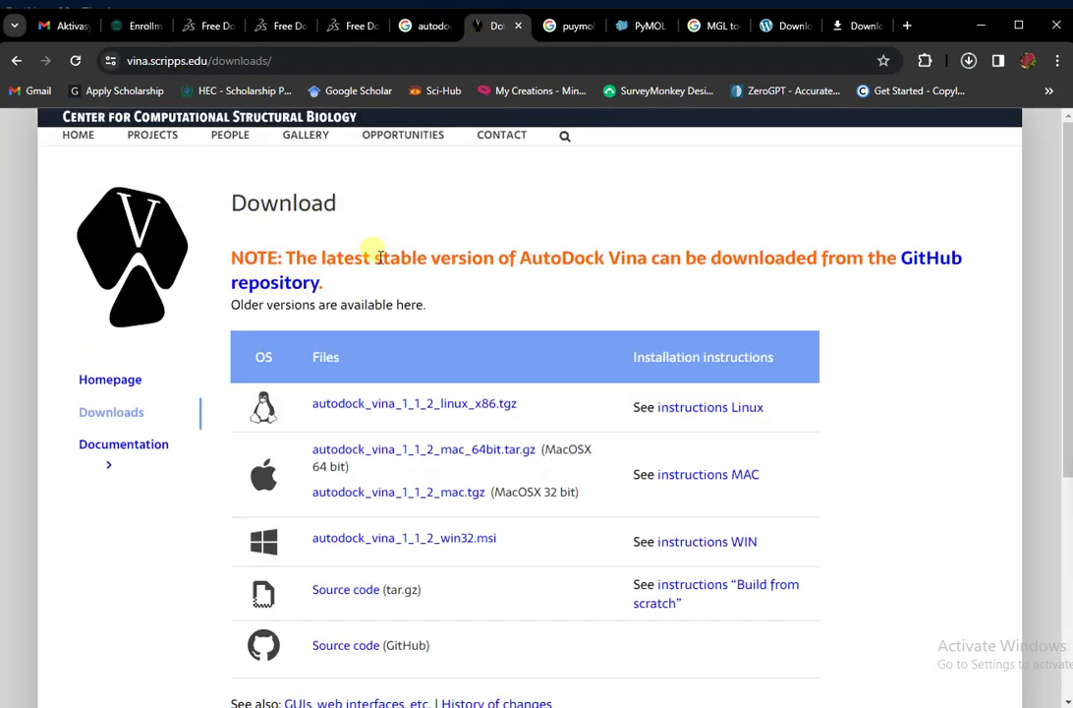
{"action": "scroll", "coordinate": [377, 253], "scroll_direction": "down", "scroll_amount": 1}
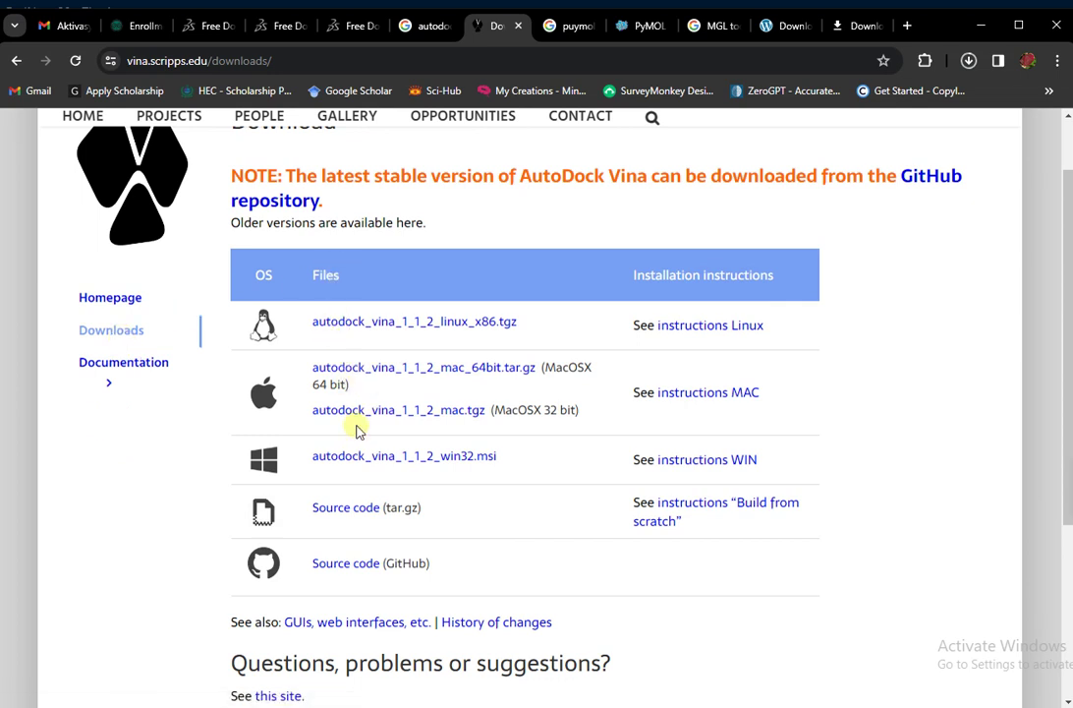
{"action": "left_click", "coordinate": [387, 462]}
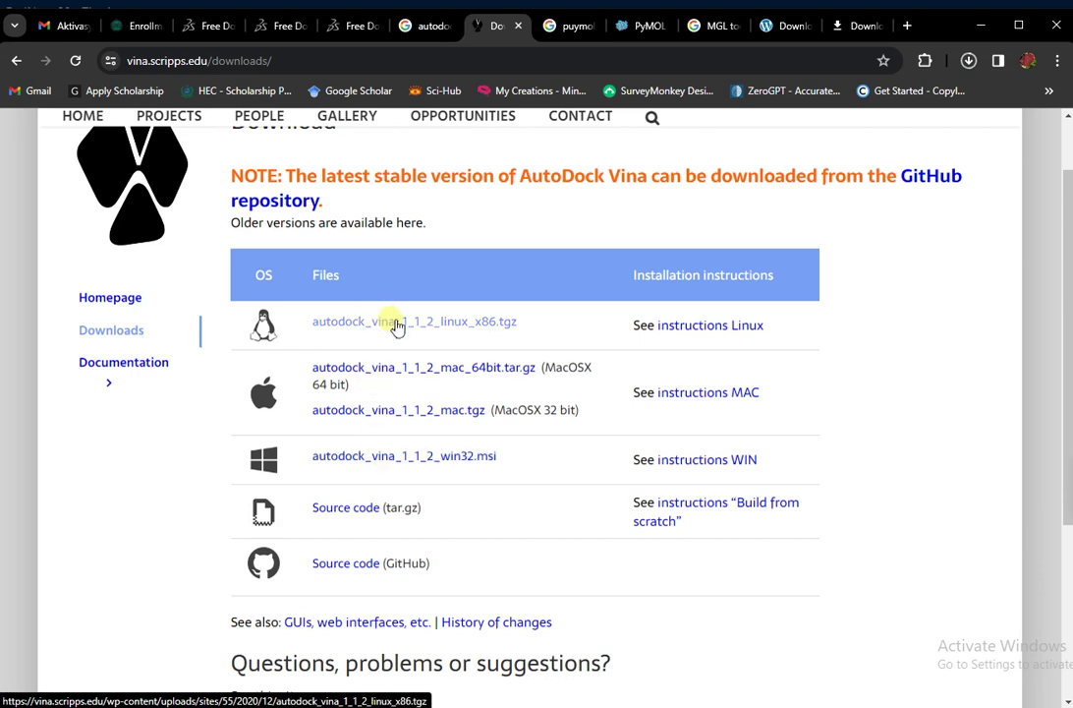
{"action": "left_click", "coordinate": [398, 462]}
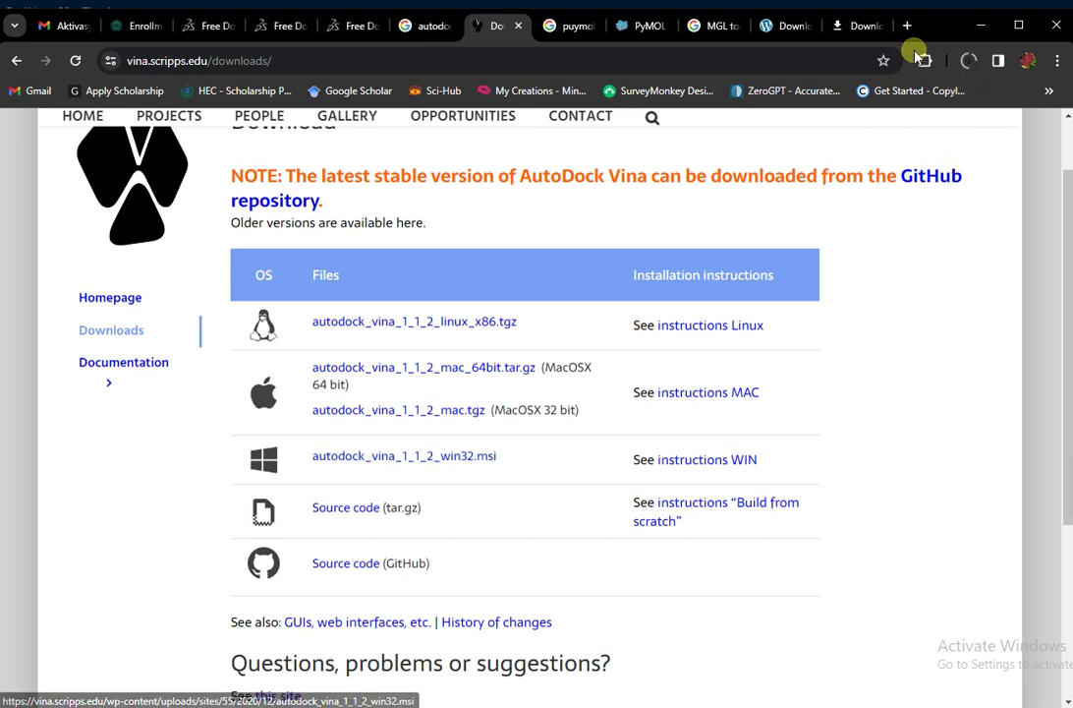
{"action": "left_click", "coordinate": [855, 26]}
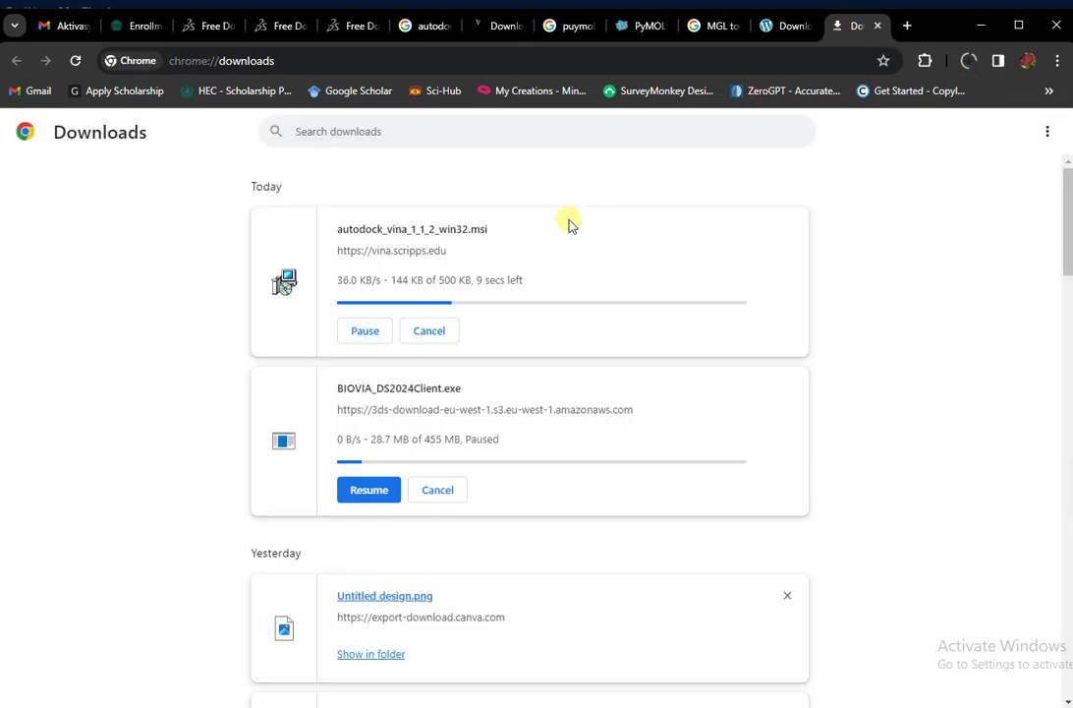
{"action": "left_click", "coordinate": [383, 338]}
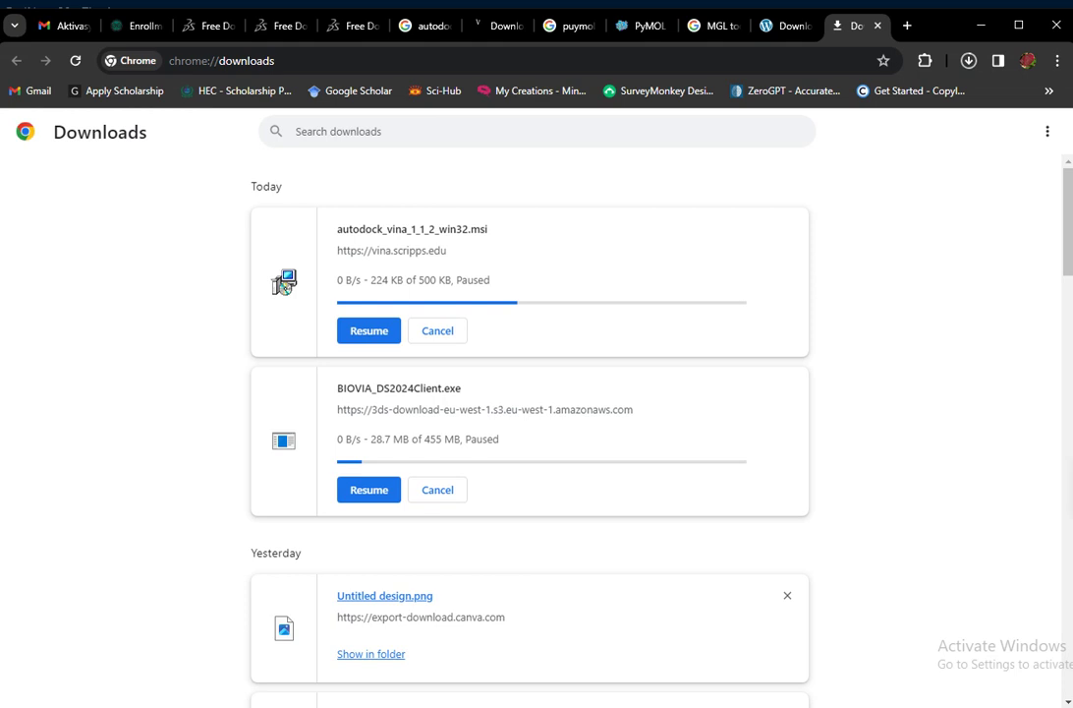
Download the Windows ZIP archive of PyMOL 2.5 from the pymol.org download section
{"action": "left_click", "coordinate": [494, 27]}
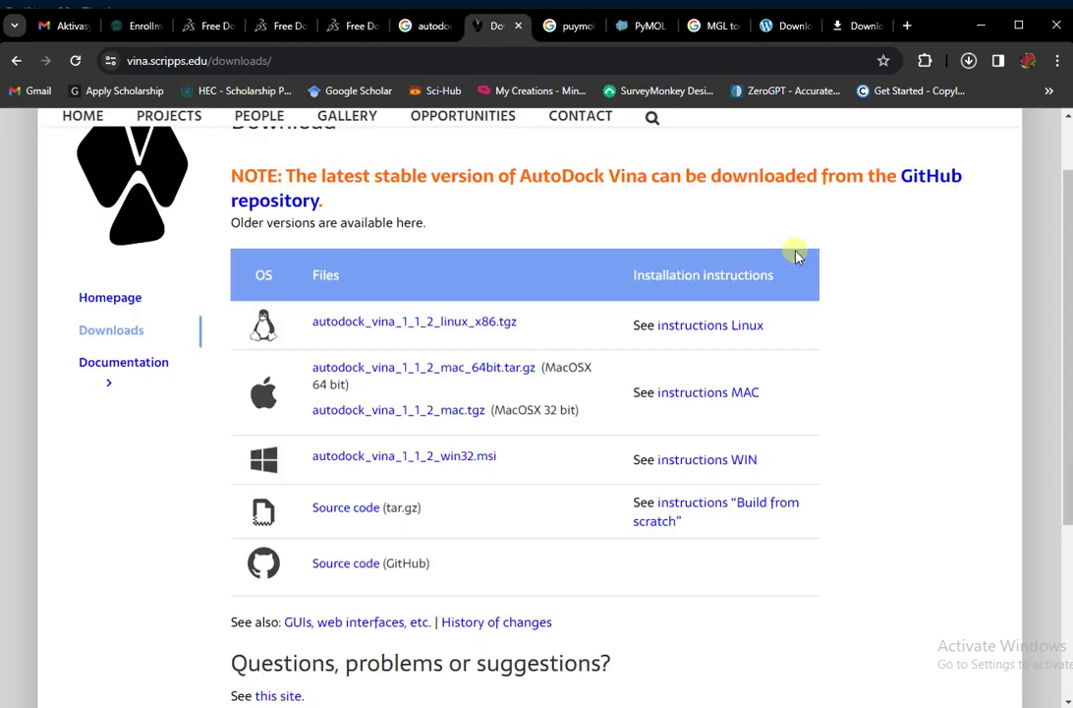
{"action": "key", "text": "ctrl+Tab"}
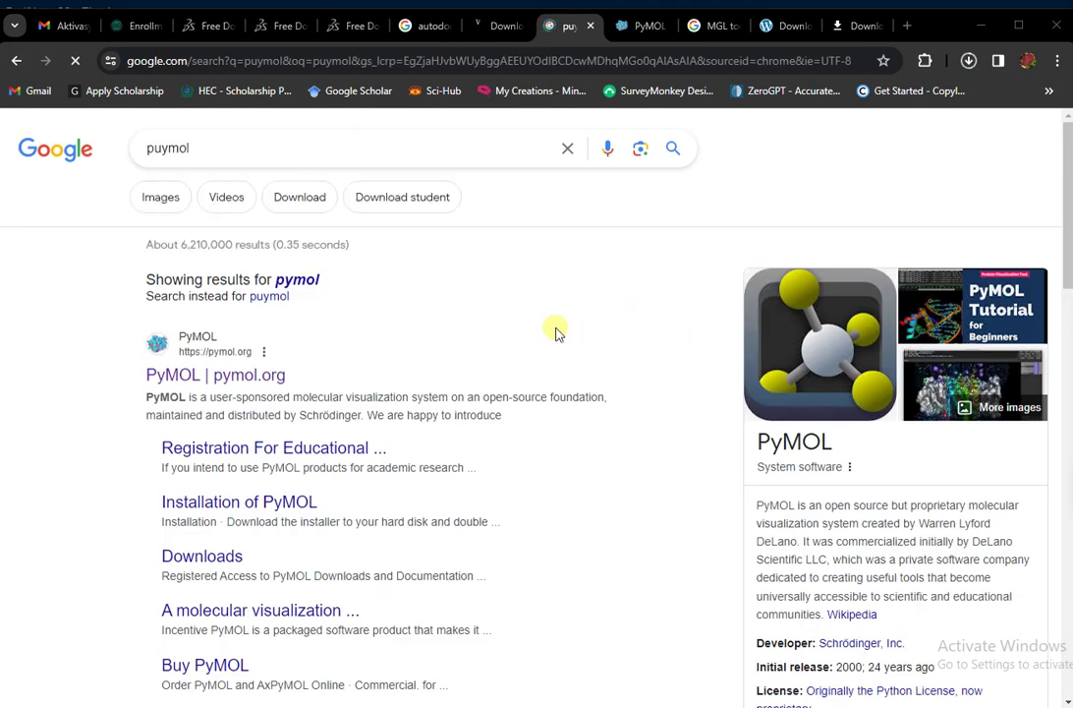
{"action": "scroll", "coordinate": [555, 325], "scroll_direction": "down", "scroll_amount": 2}
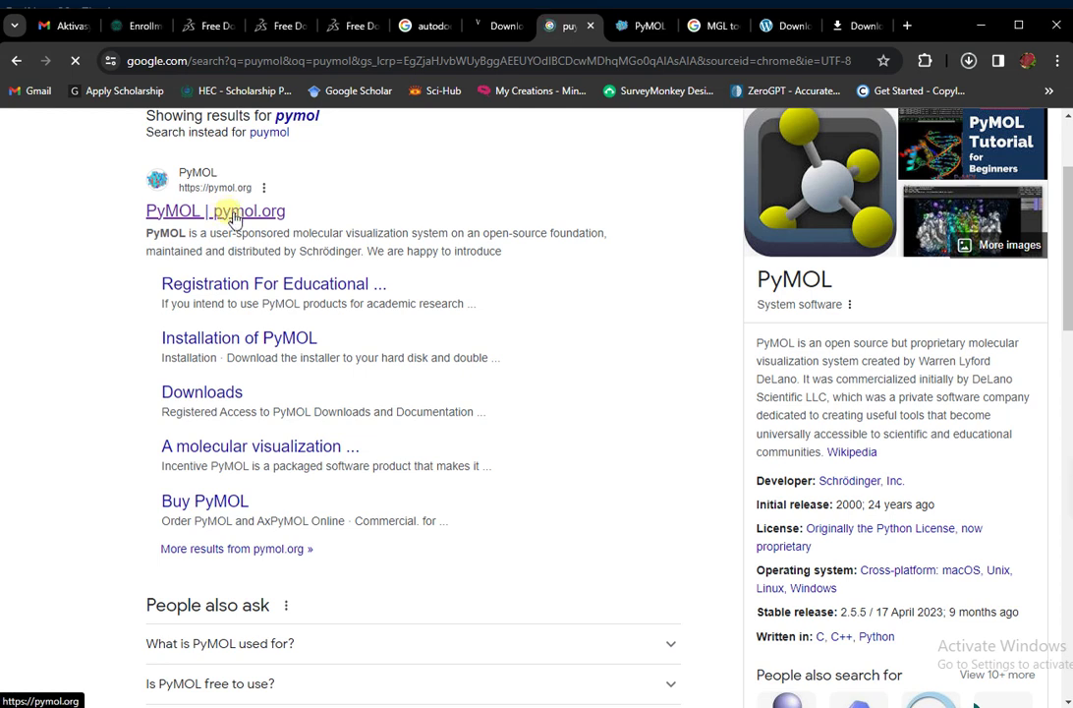
{"action": "left_click", "coordinate": [633, 31]}
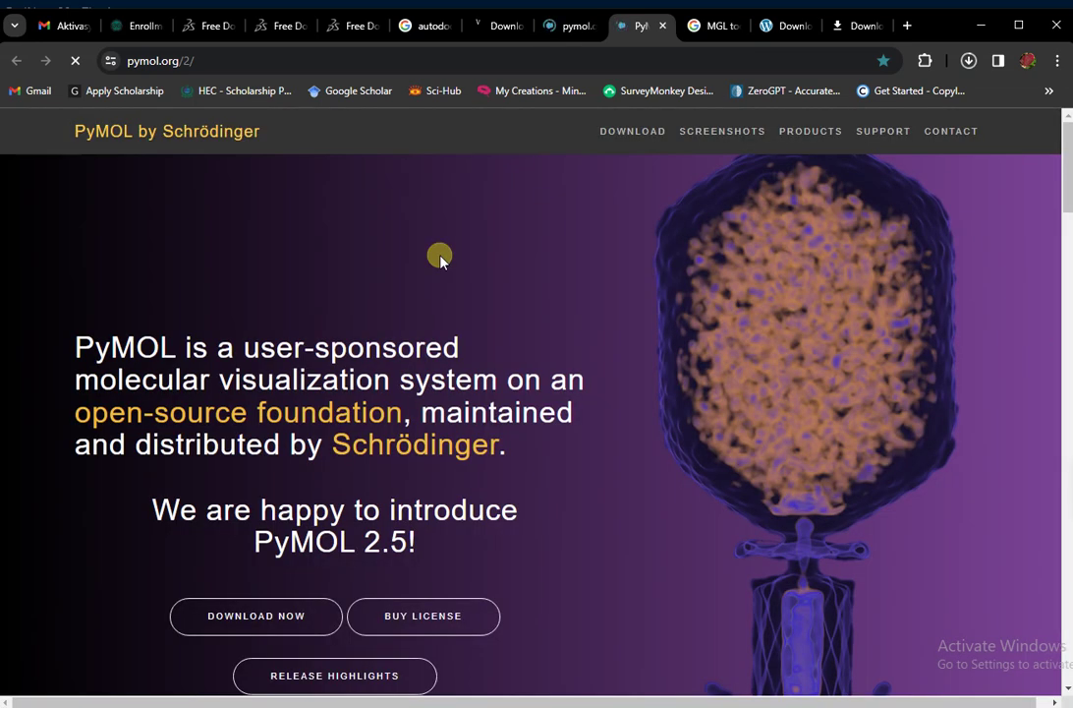
{"action": "scroll", "coordinate": [383, 462], "scroll_direction": "down", "scroll_amount": 2}
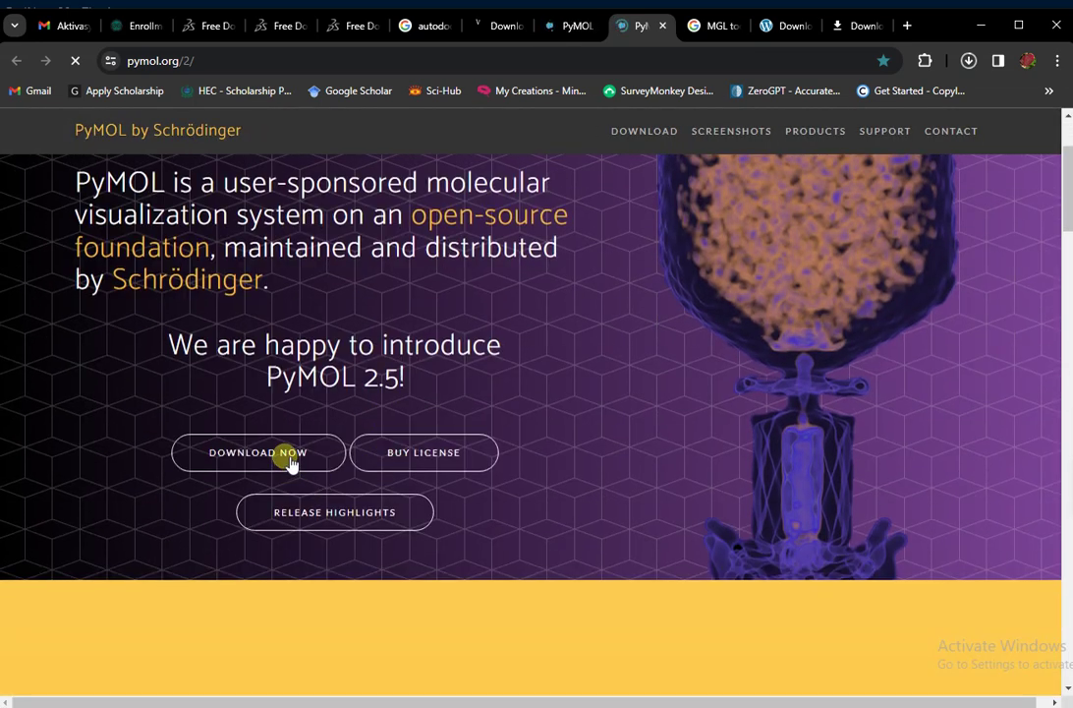
{"action": "left_click", "coordinate": [290, 460]}
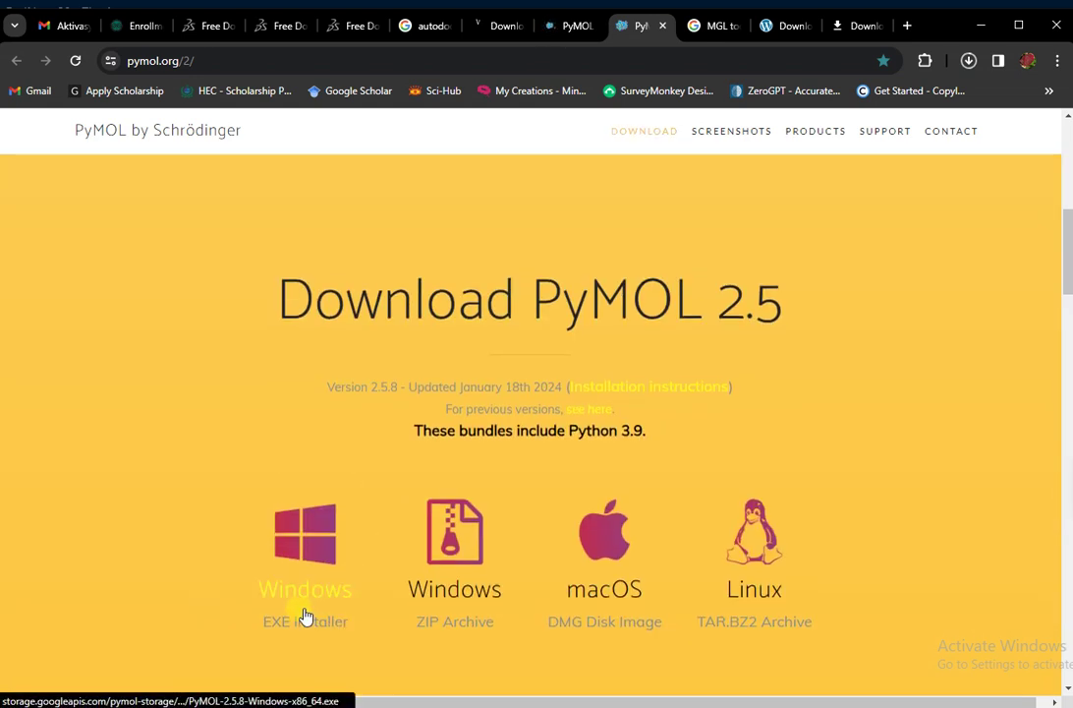
{"action": "scroll", "coordinate": [309, 614], "scroll_direction": "down", "scroll_amount": 1}
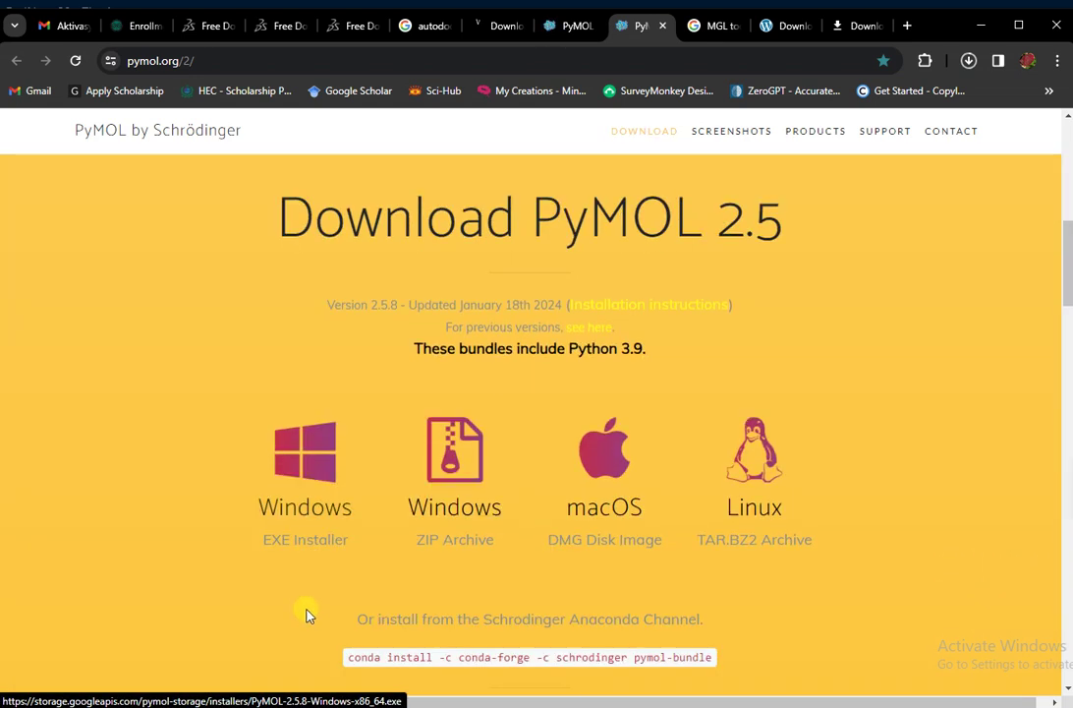
{"action": "left_click", "coordinate": [450, 547]}
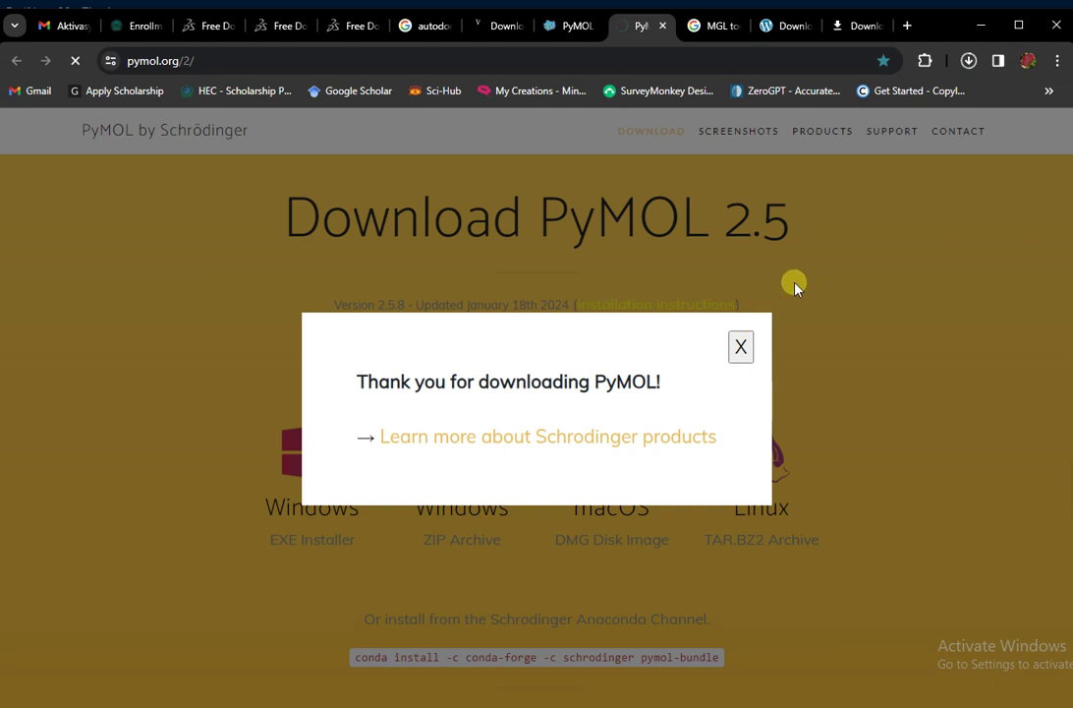
Download mgltools_win32_1.5.7_Setup.exe from the version 1.5.7 section of the MGLTools downloads page and check it in the downloads list
{"action": "left_click", "coordinate": [720, 27]}
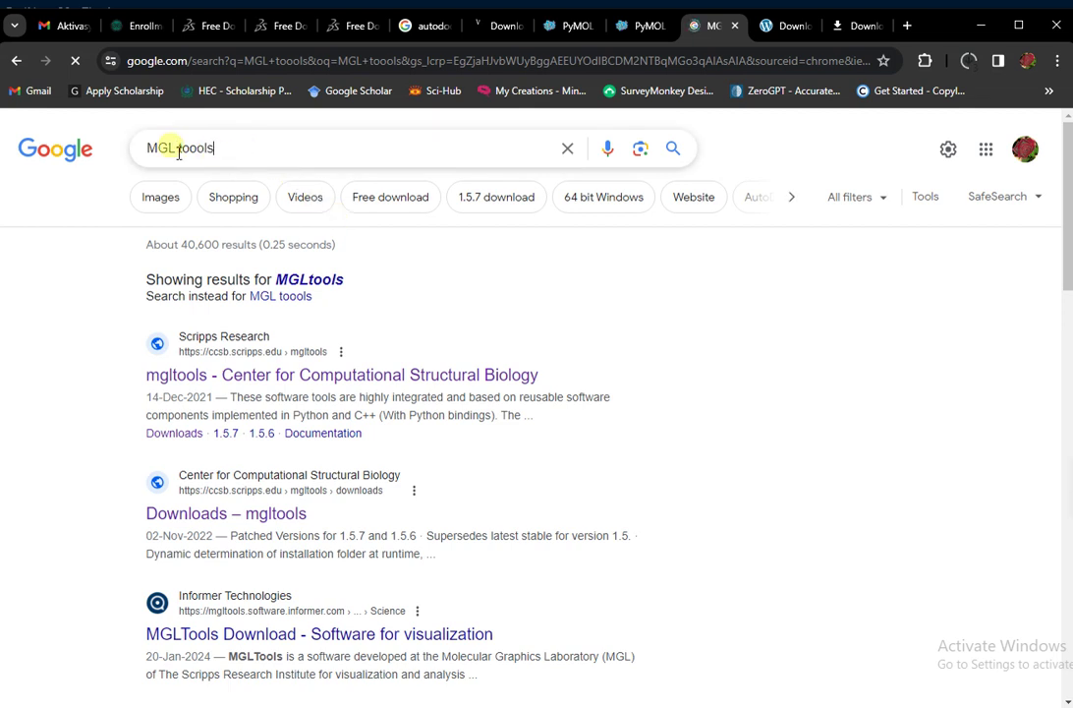
{"action": "triple_click", "coordinate": [146, 147]}
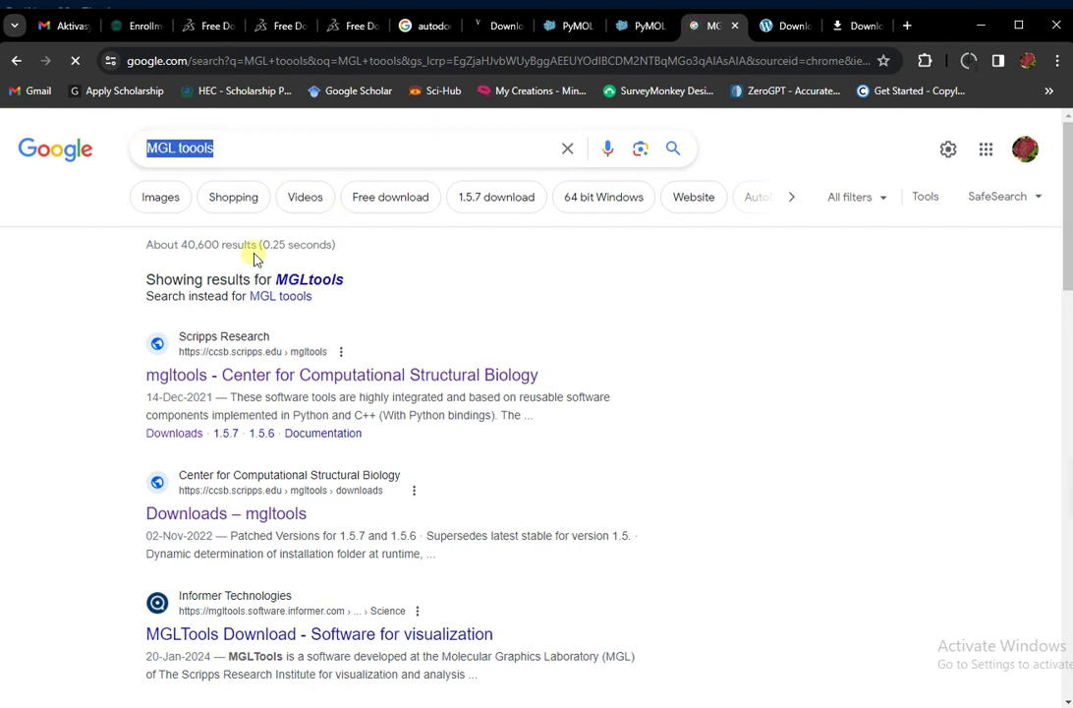
{"action": "left_click", "coordinate": [575, 310]}
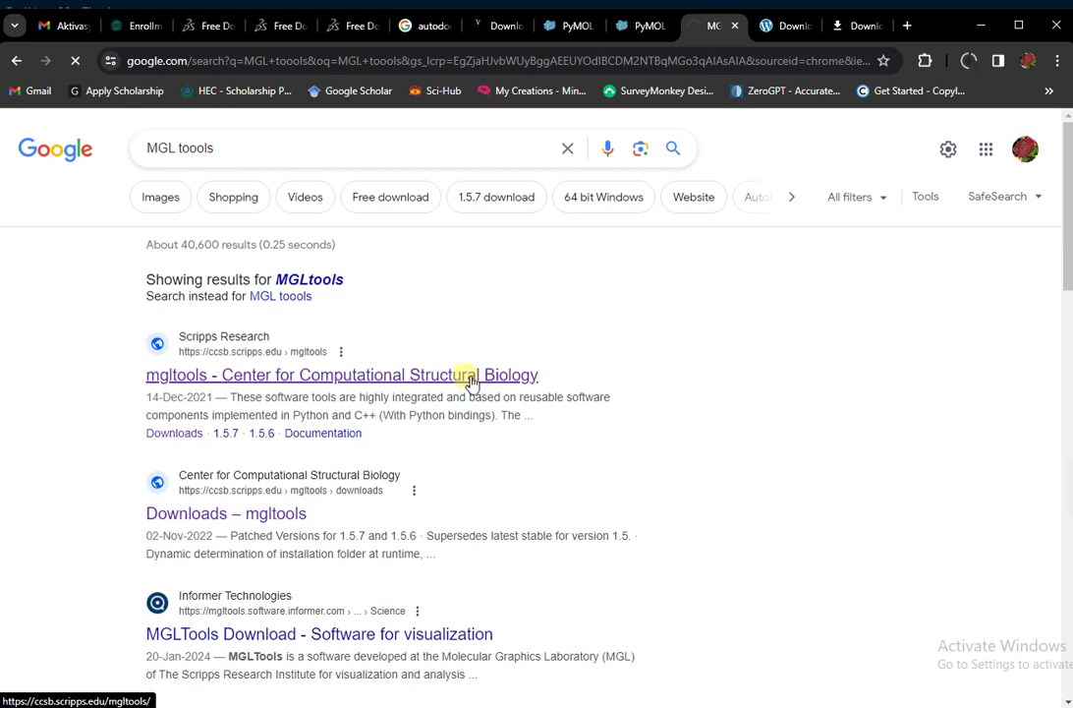
{"action": "left_click", "coordinate": [791, 24]}
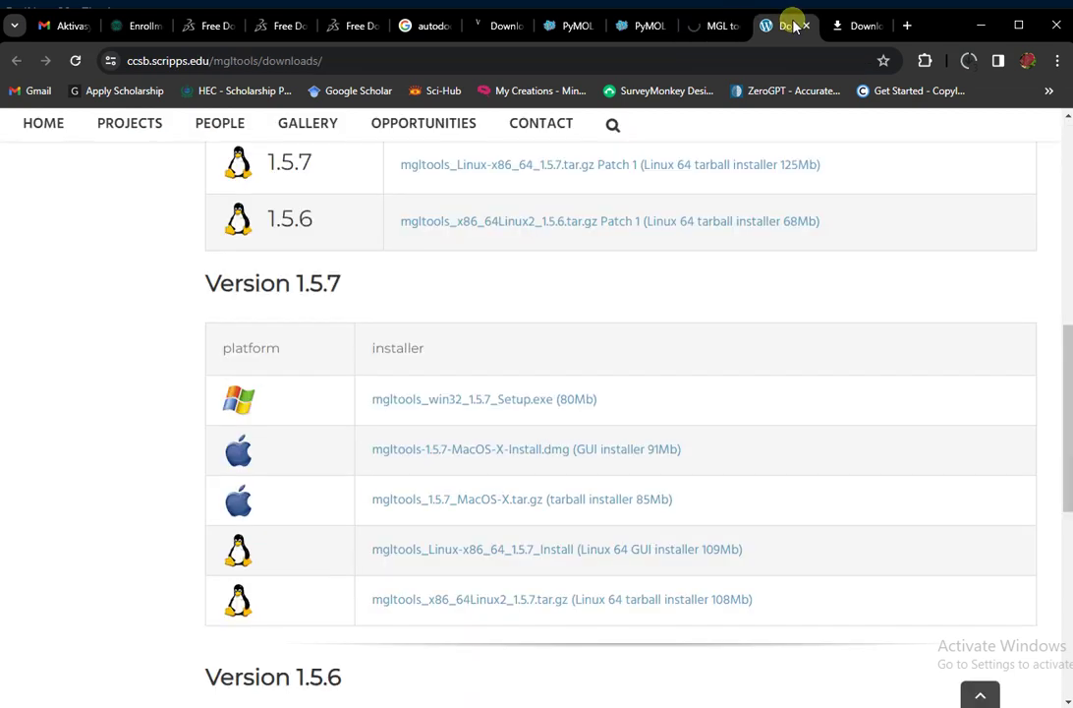
{"action": "scroll", "coordinate": [510, 228], "scroll_direction": "up", "scroll_amount": 10}
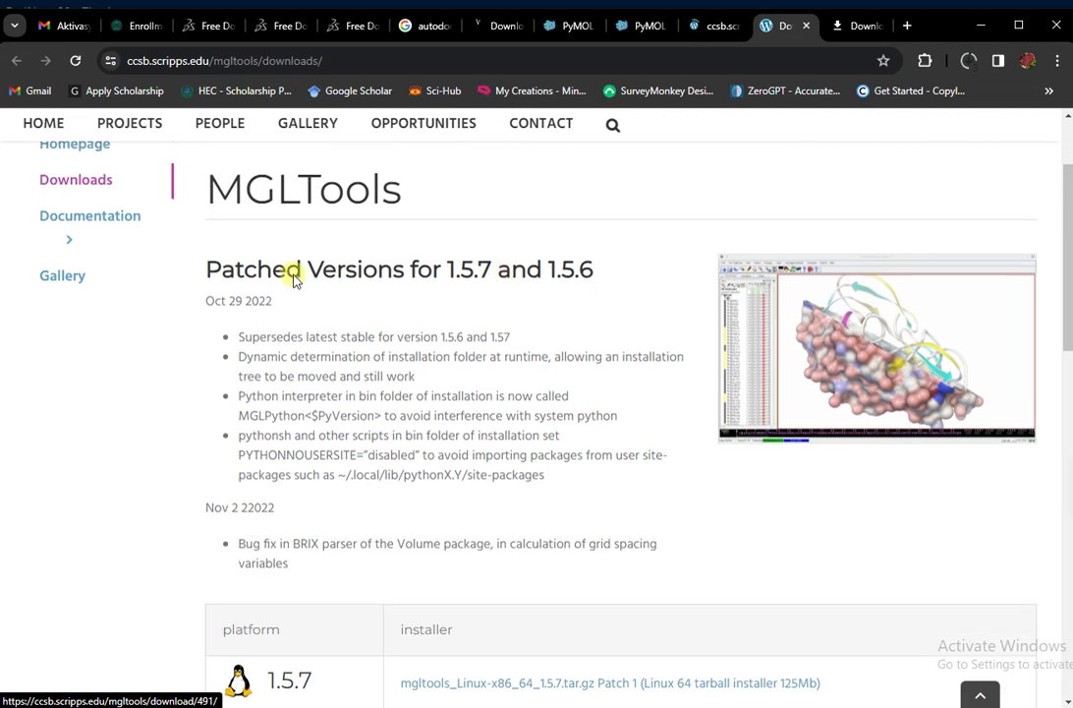
{"action": "left_click", "coordinate": [69, 315]}
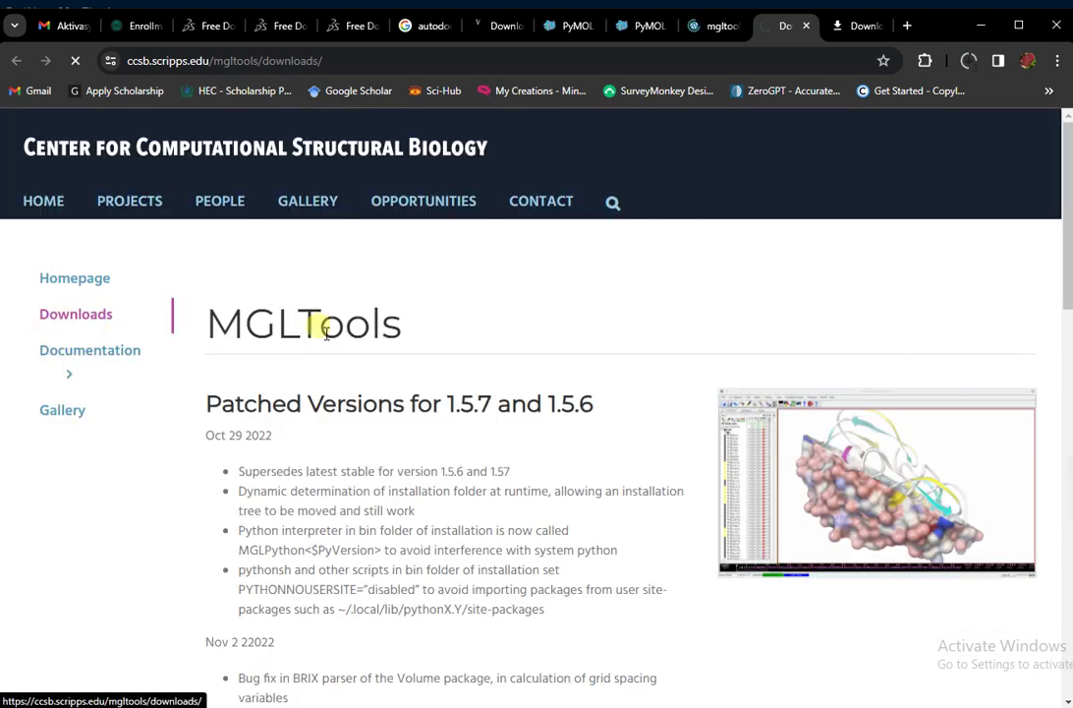
{"action": "scroll", "coordinate": [339, 327], "scroll_direction": "down", "scroll_amount": 1}
{"action": "scroll", "coordinate": [340, 327], "scroll_direction": "down", "scroll_amount": 5}
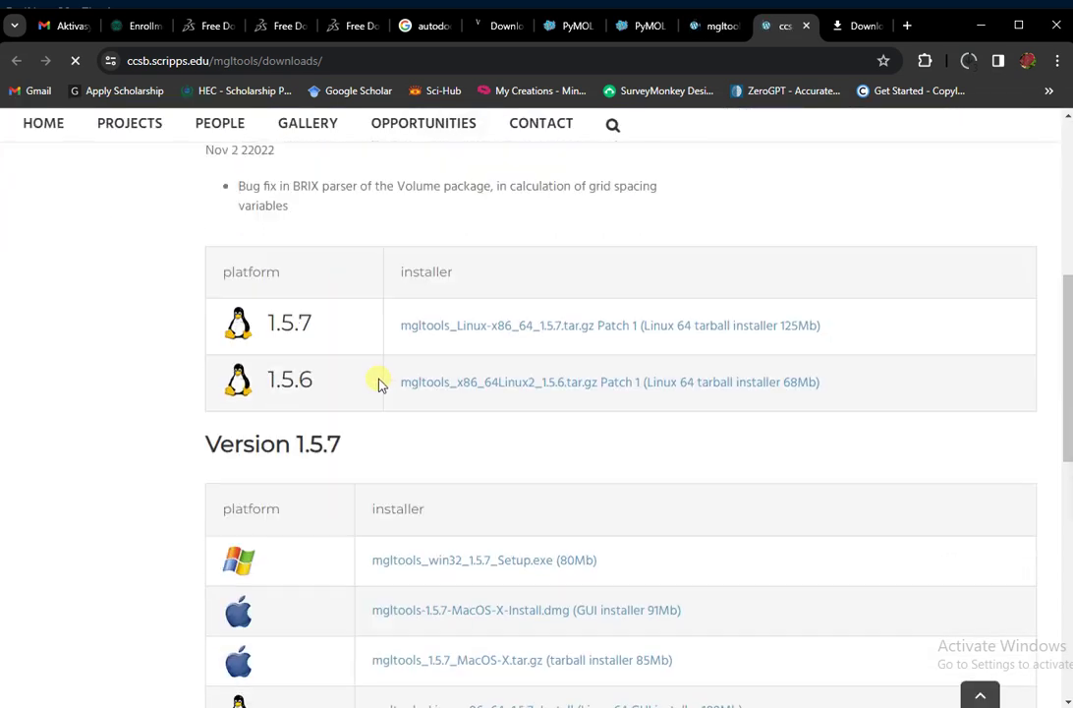
{"action": "scroll", "coordinate": [360, 406], "scroll_direction": "down", "scroll_amount": 2}
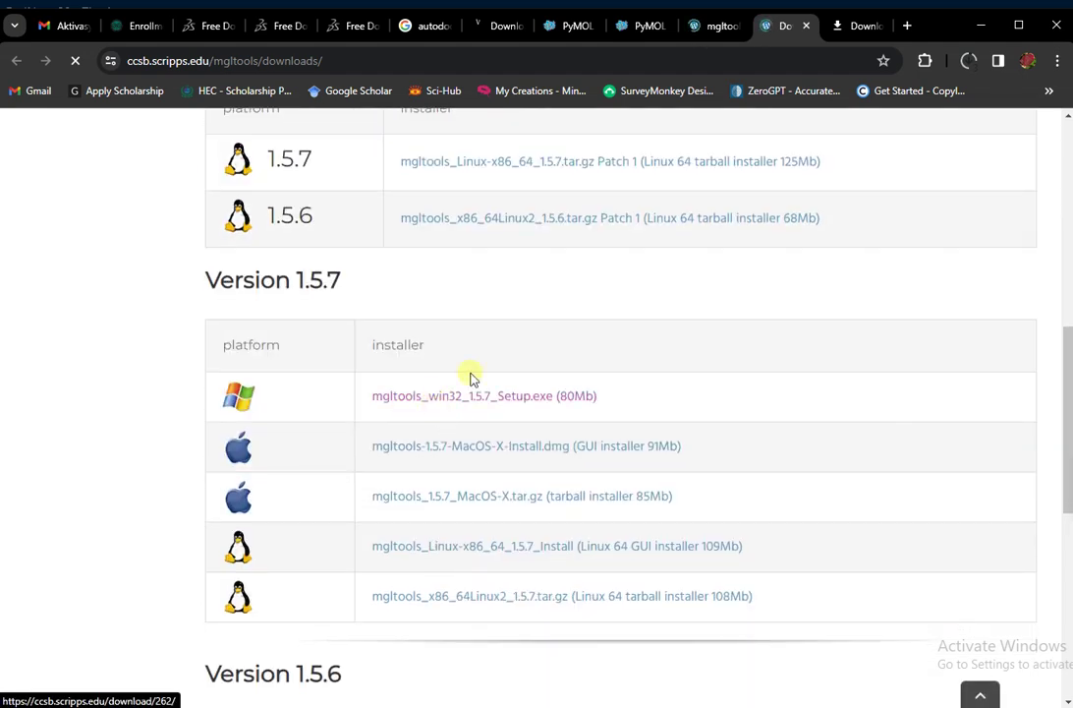
{"action": "left_click", "coordinate": [837, 30]}
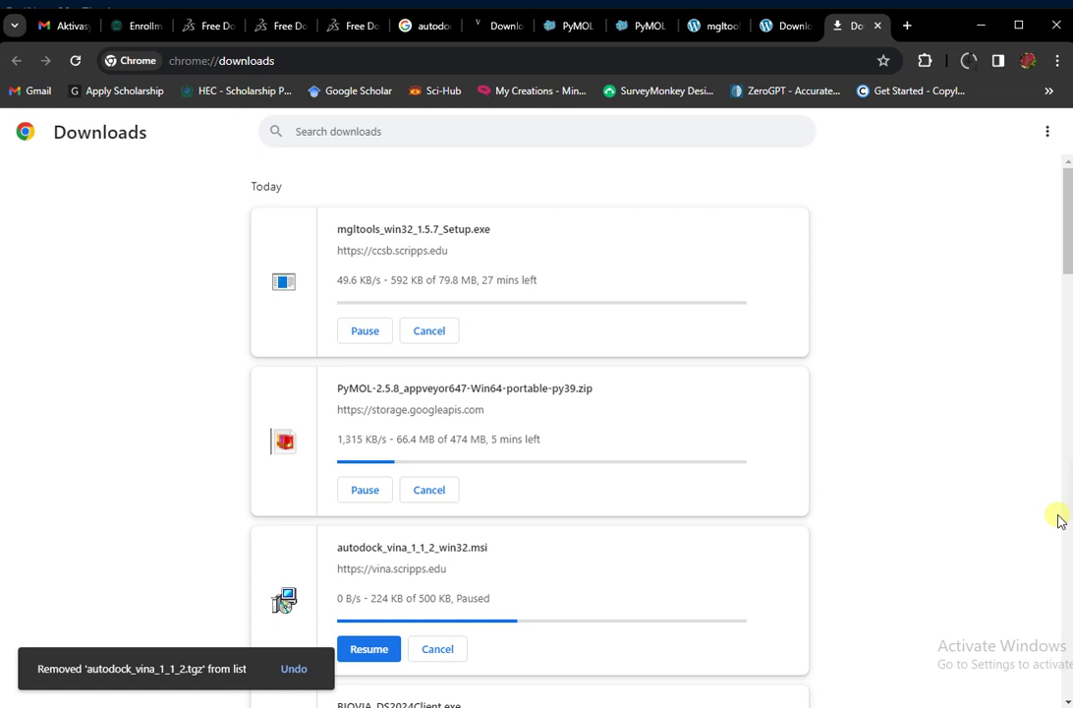
Switch to File Explorer, try running the autodock_vina_1_1_2_win32 installer, and exit its setup wizard
{"action": "key", "text": "alt+Tab"}
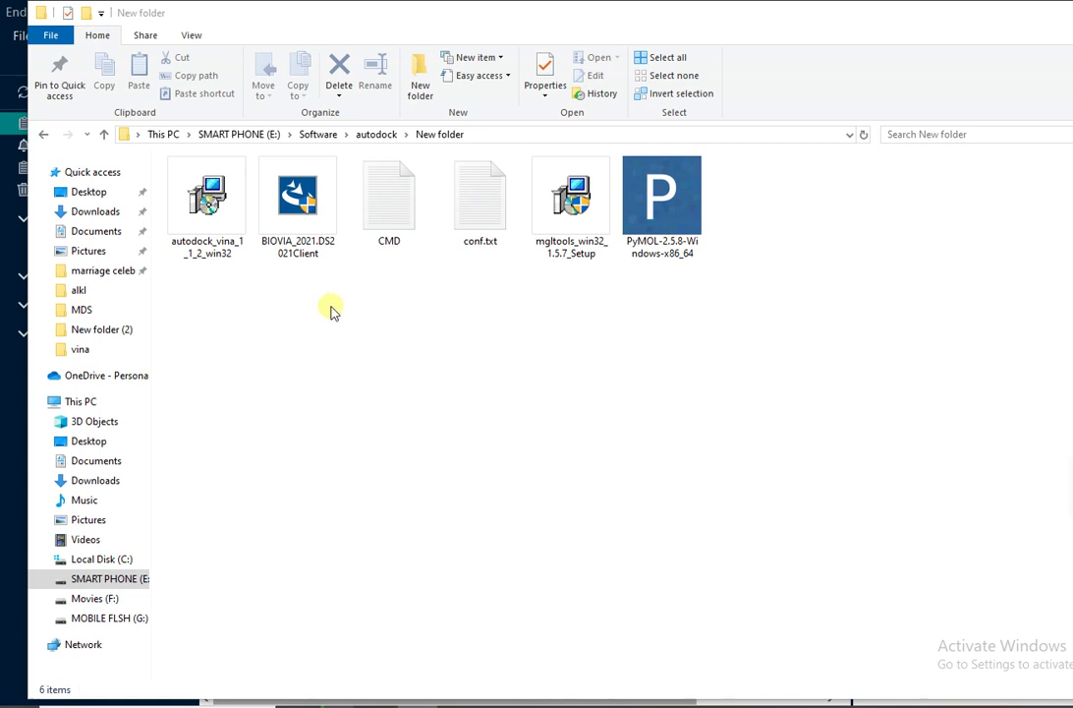
{"action": "double_click", "coordinate": [209, 225]}
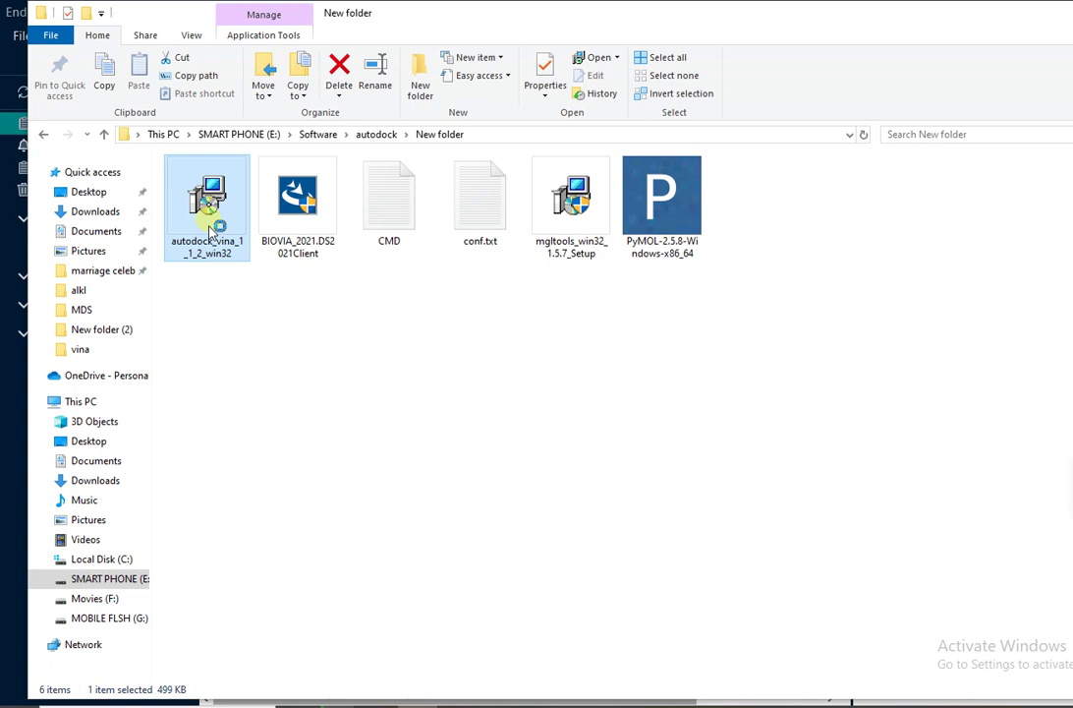
{"action": "double_click", "coordinate": [209, 226]}
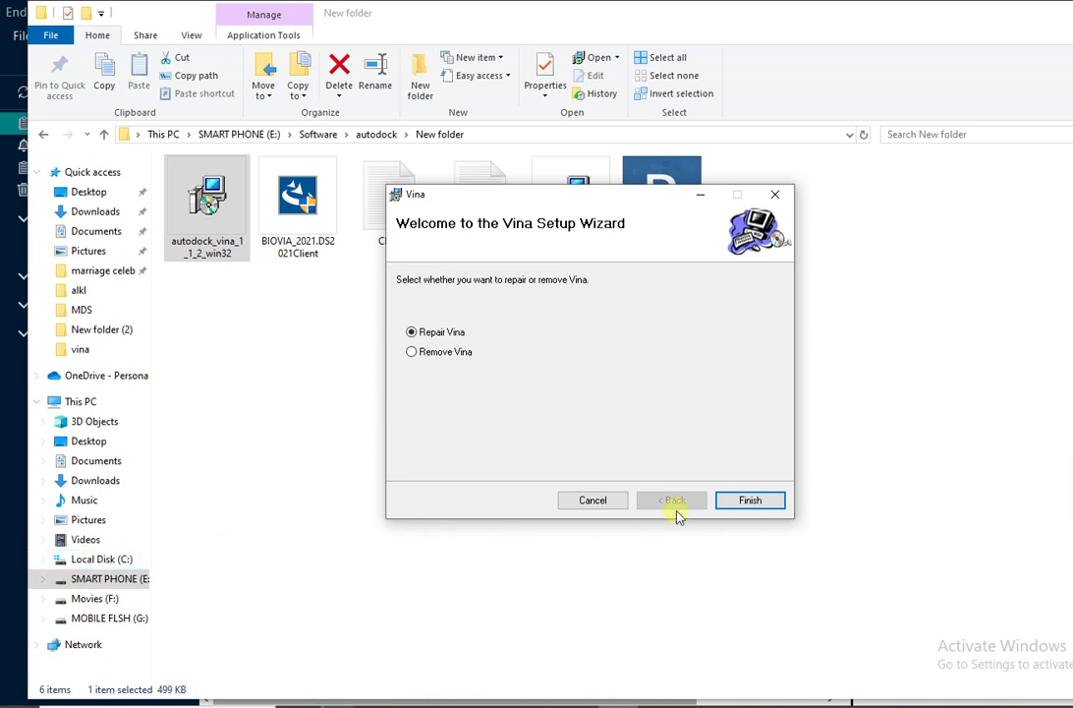
{"action": "left_click", "coordinate": [567, 502]}
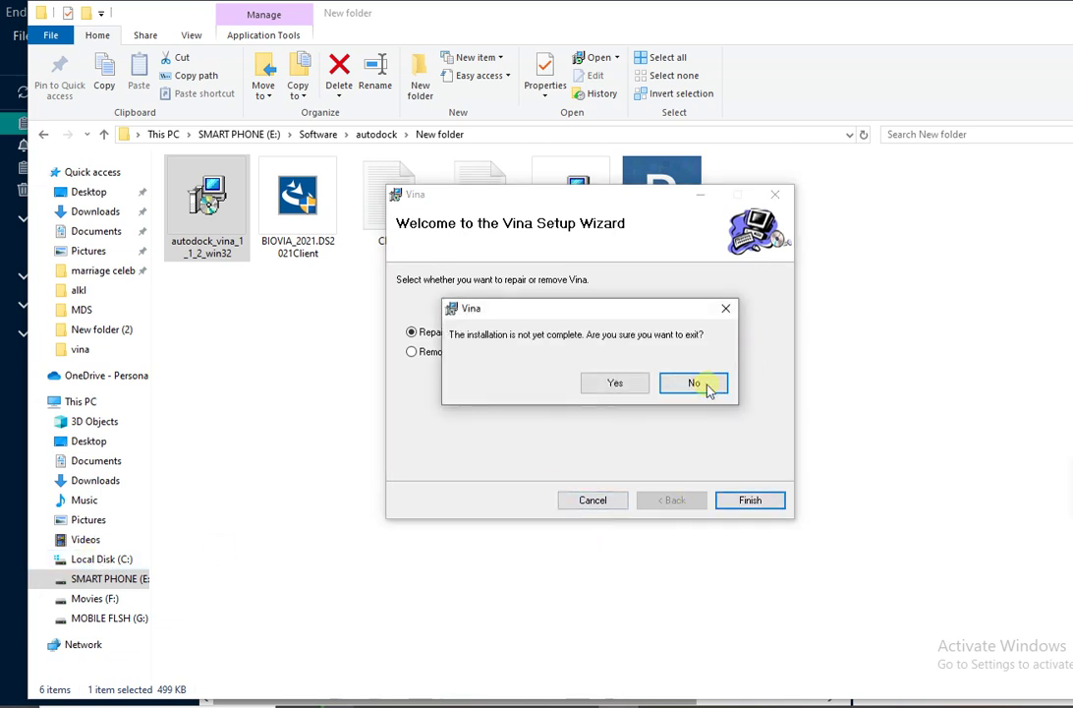
{"action": "left_click", "coordinate": [613, 385]}
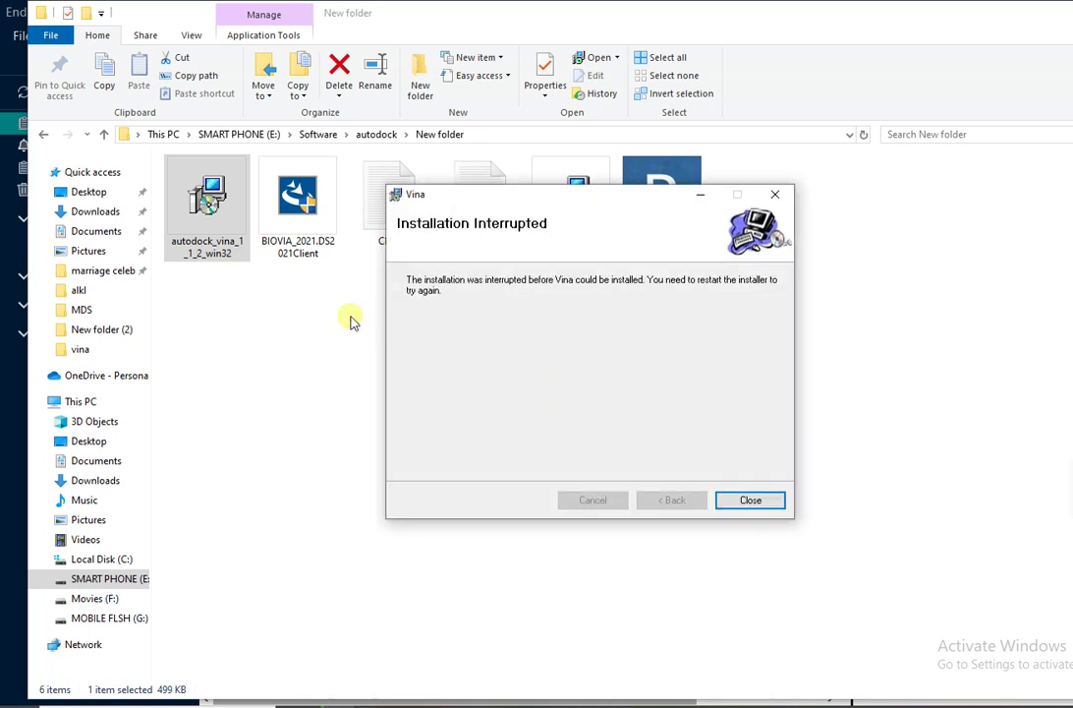
{"action": "left_click", "coordinate": [745, 500]}
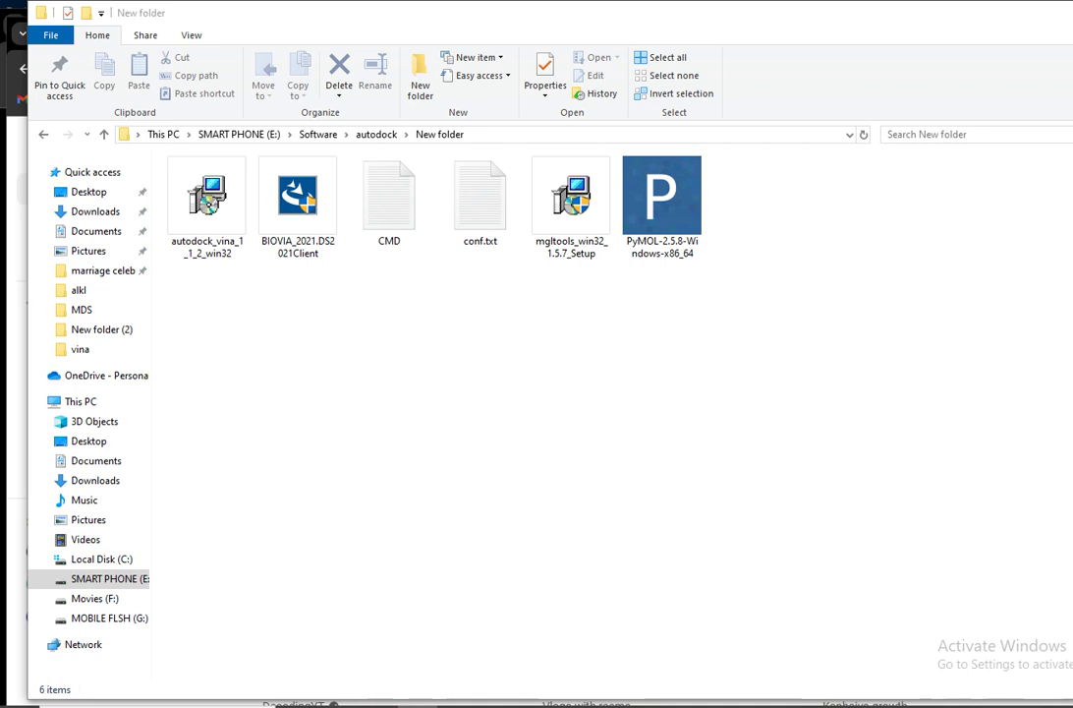
Open the CMD text file in the desktop's New folder (2) and review its directory, vina.exe and vina_split commands
{"action": "key", "text": "alt+Left"}
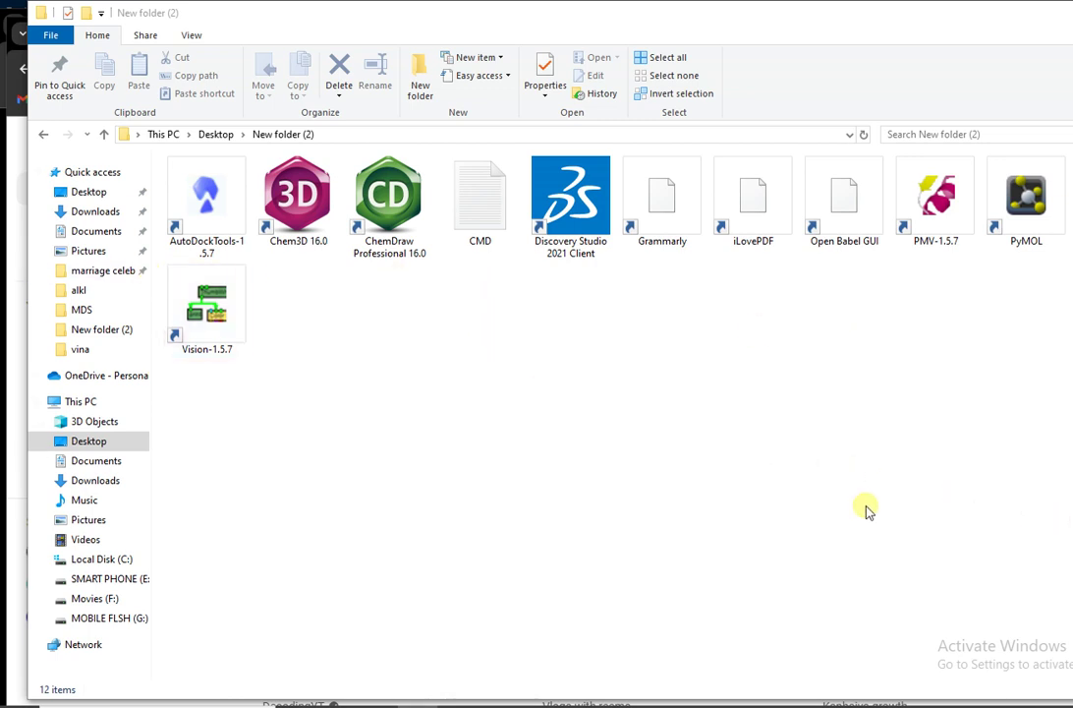
{"action": "double_click", "coordinate": [489, 205]}
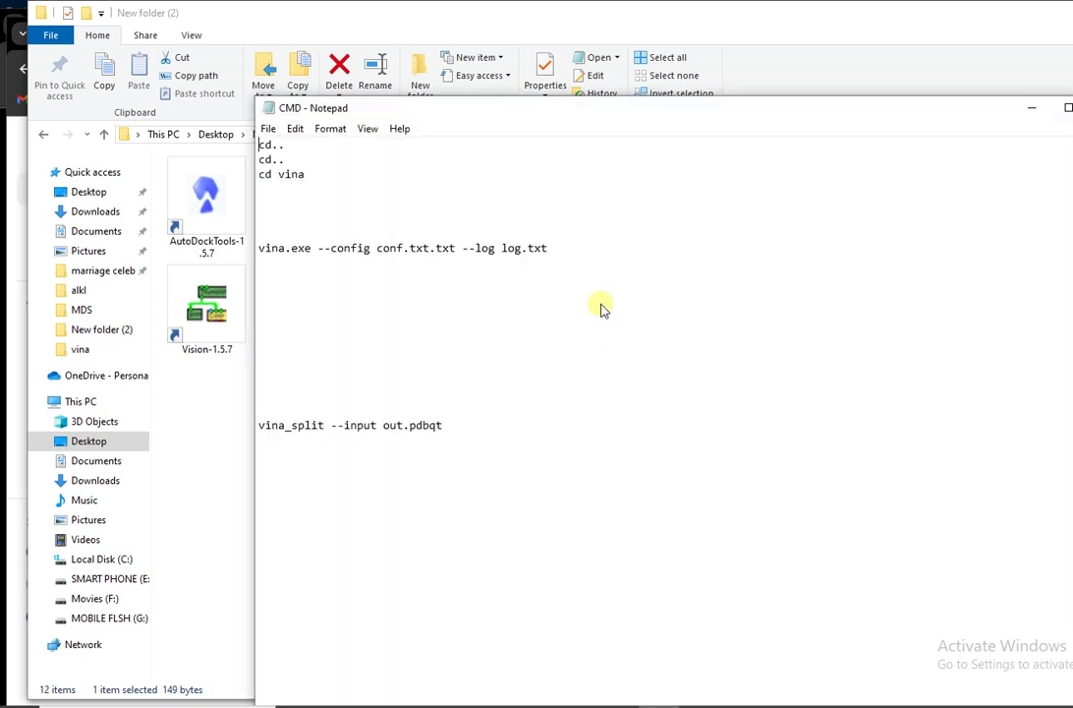
{"action": "left_click_drag", "start_coordinate": [264, 149], "coordinate": [460, 448]}
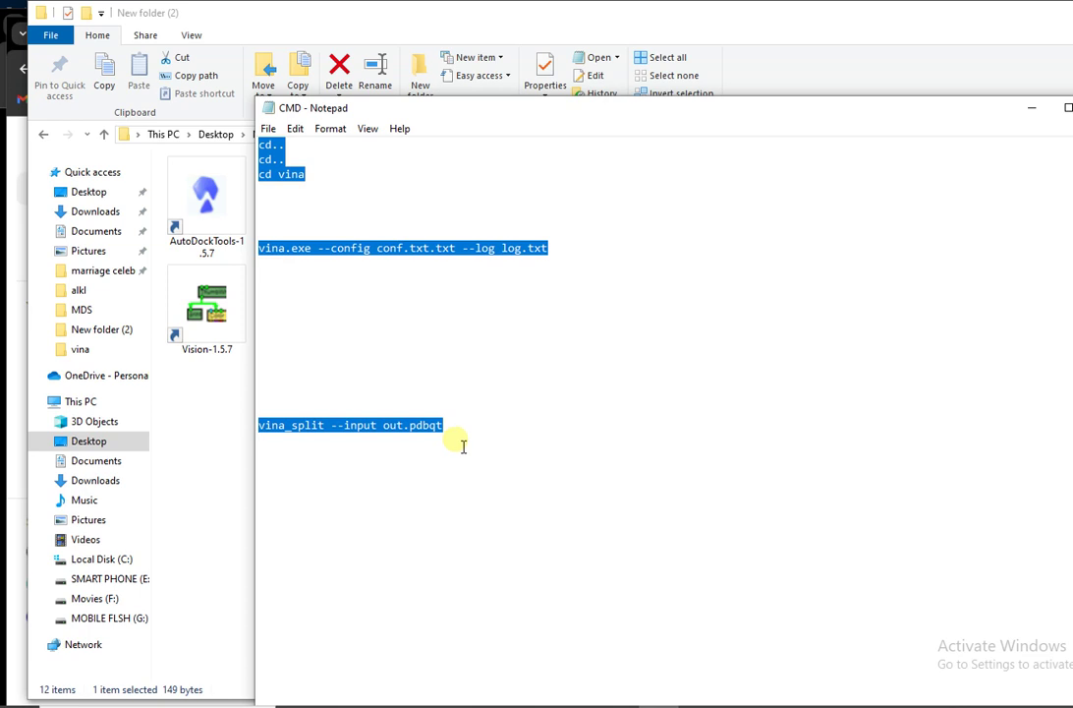
{"action": "left_click_drag", "start_coordinate": [291, 248], "coordinate": [594, 273]}
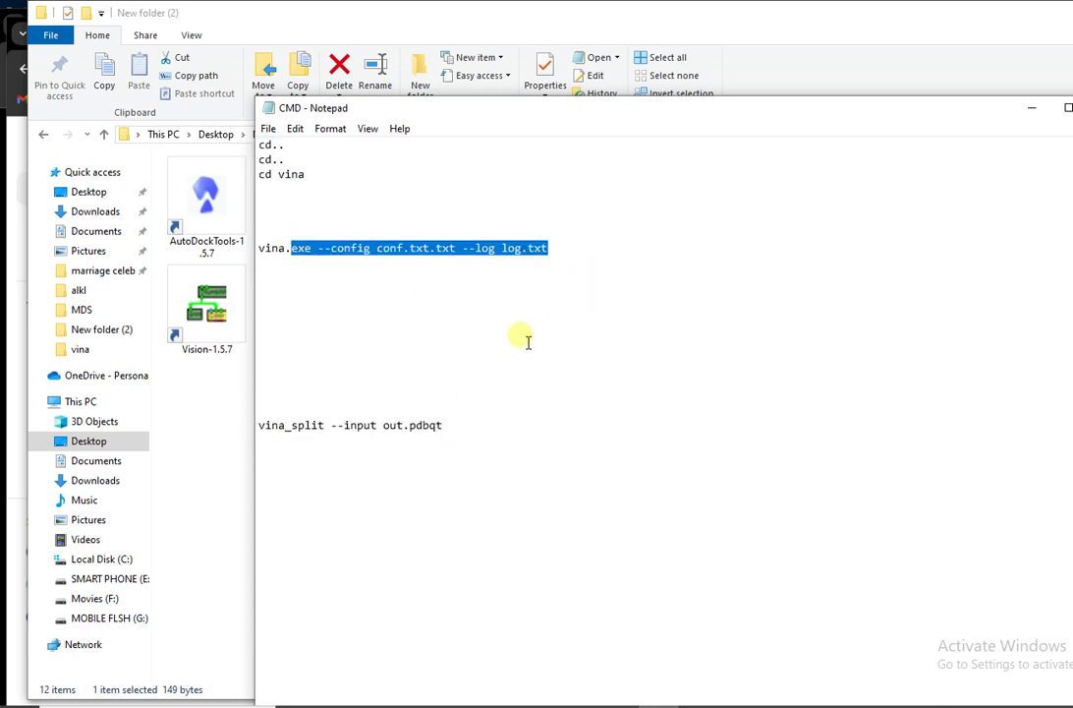
{"action": "left_click_drag", "start_coordinate": [492, 425], "coordinate": [267, 165]}
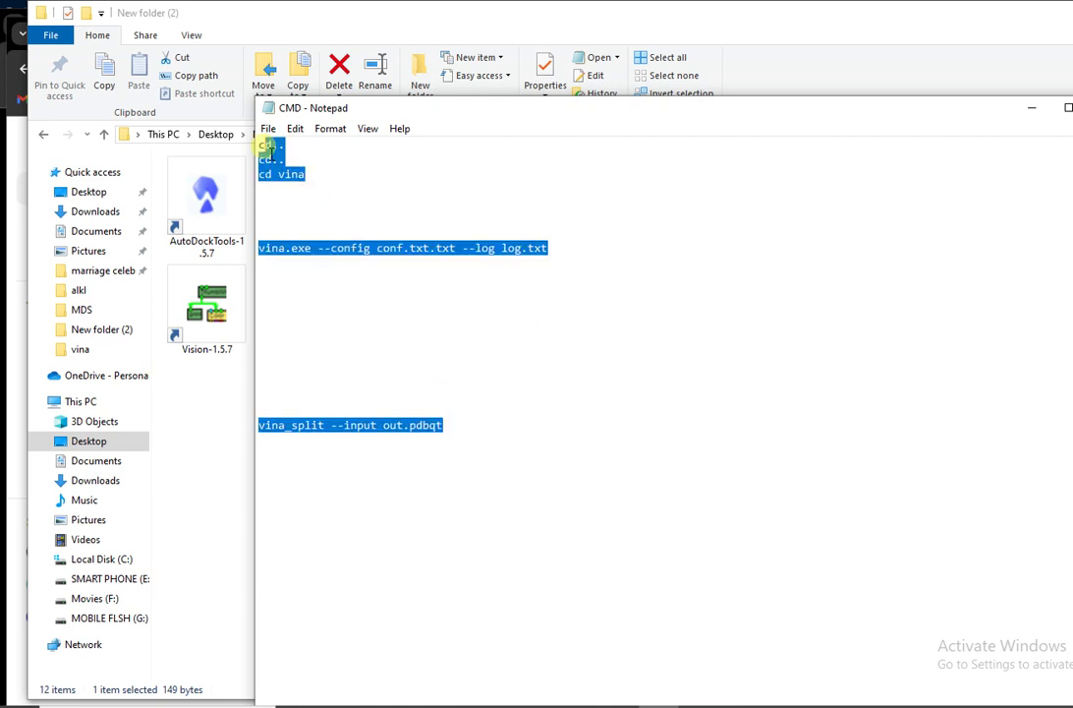
{"action": "left_click", "coordinate": [263, 148]}
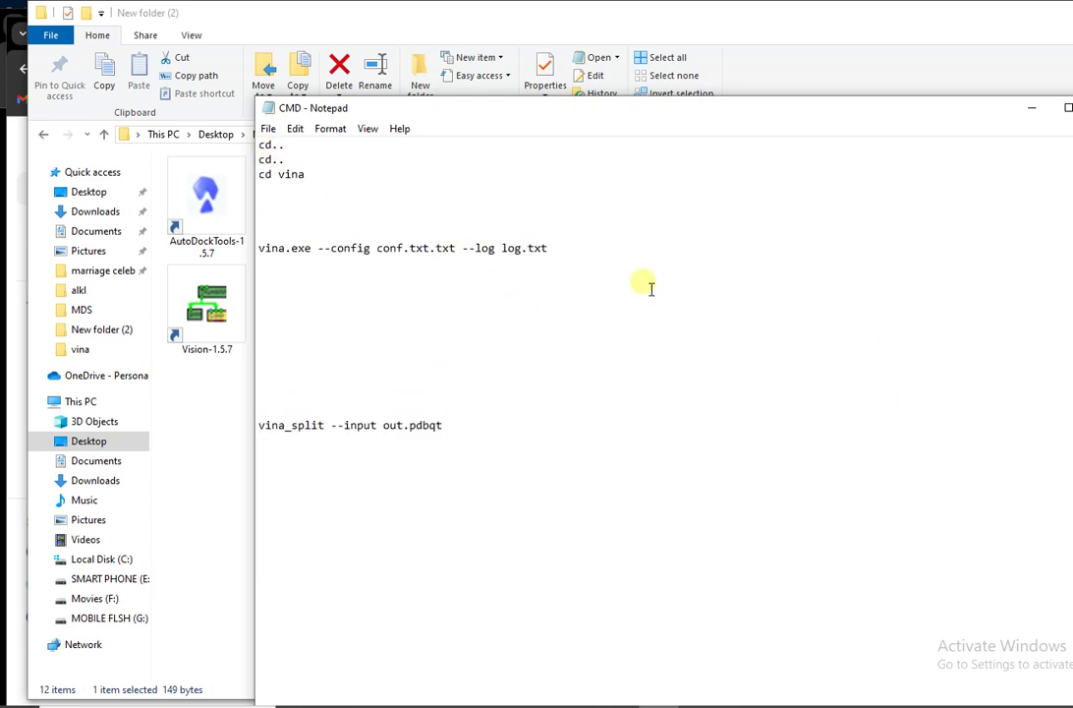
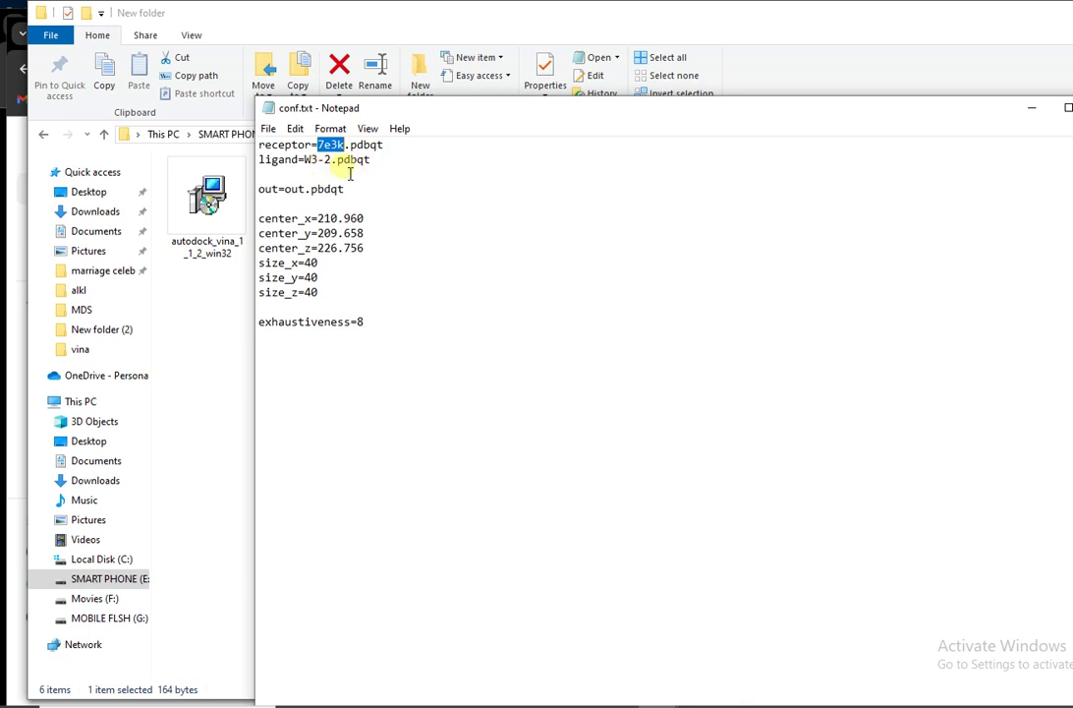
Examine the receptor and ligand file names in conf.txt and close the file
{"action": "left_click_drag", "start_coordinate": [334, 162], "coordinate": [311, 163]}
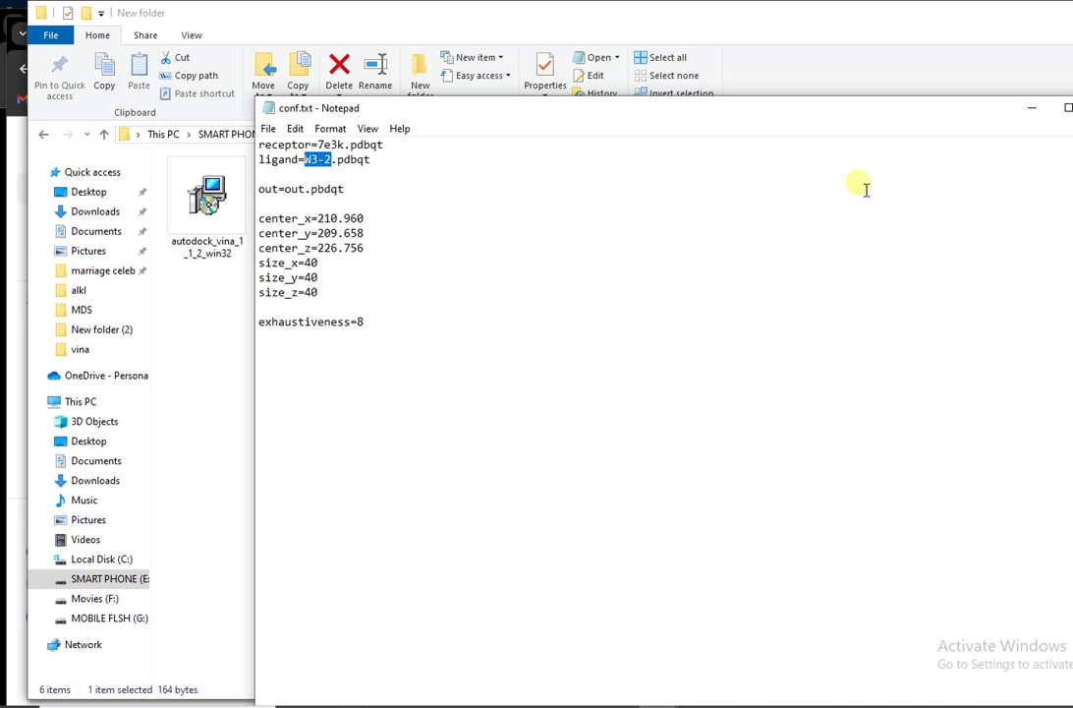
{"action": "left_click_drag", "start_coordinate": [964, 111], "coordinate": [851, 101]}
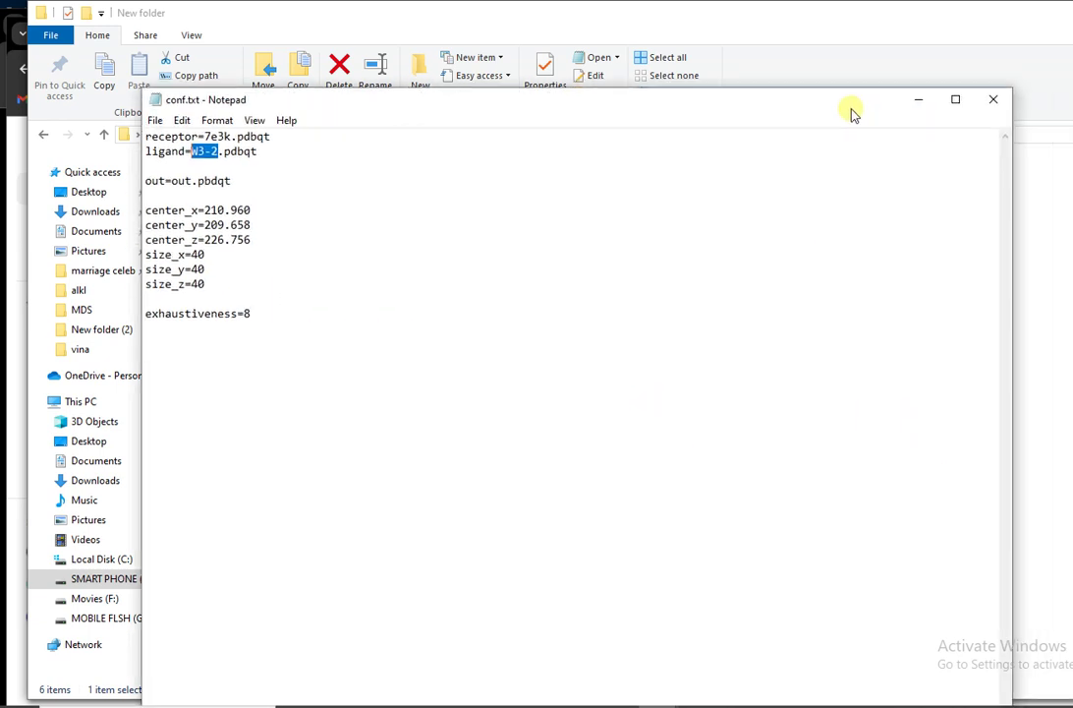
{"action": "left_click", "coordinate": [990, 101]}
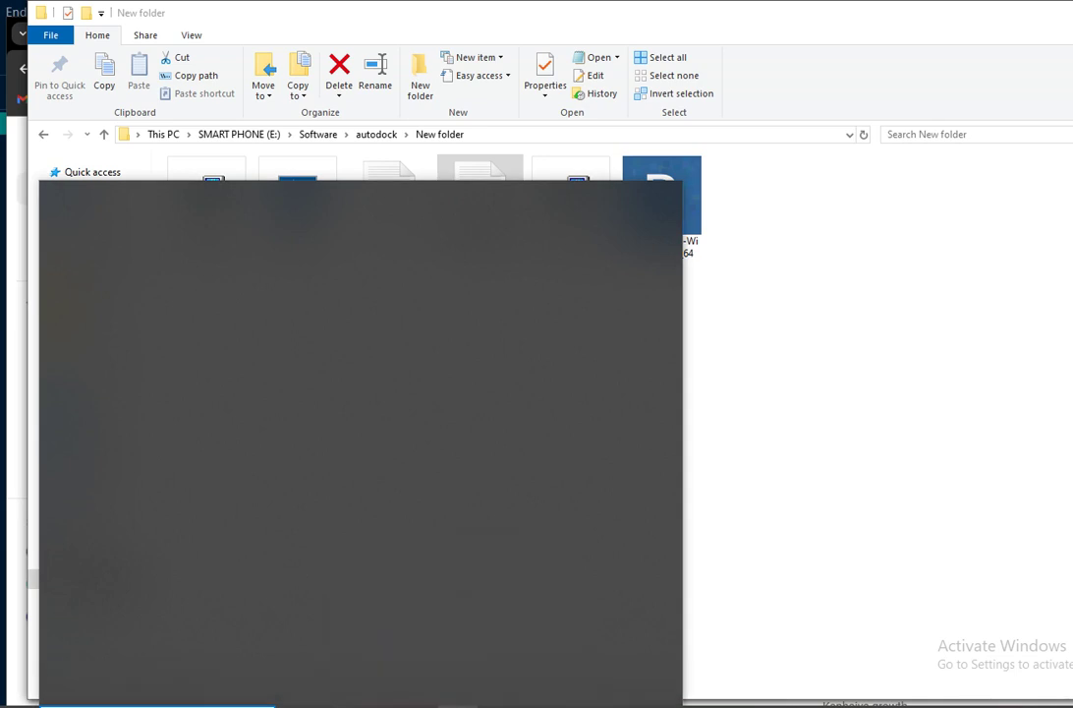
Open a blank Notepad document and return to the folder containing the docking software installers
{"action": "type", "text": "note"}
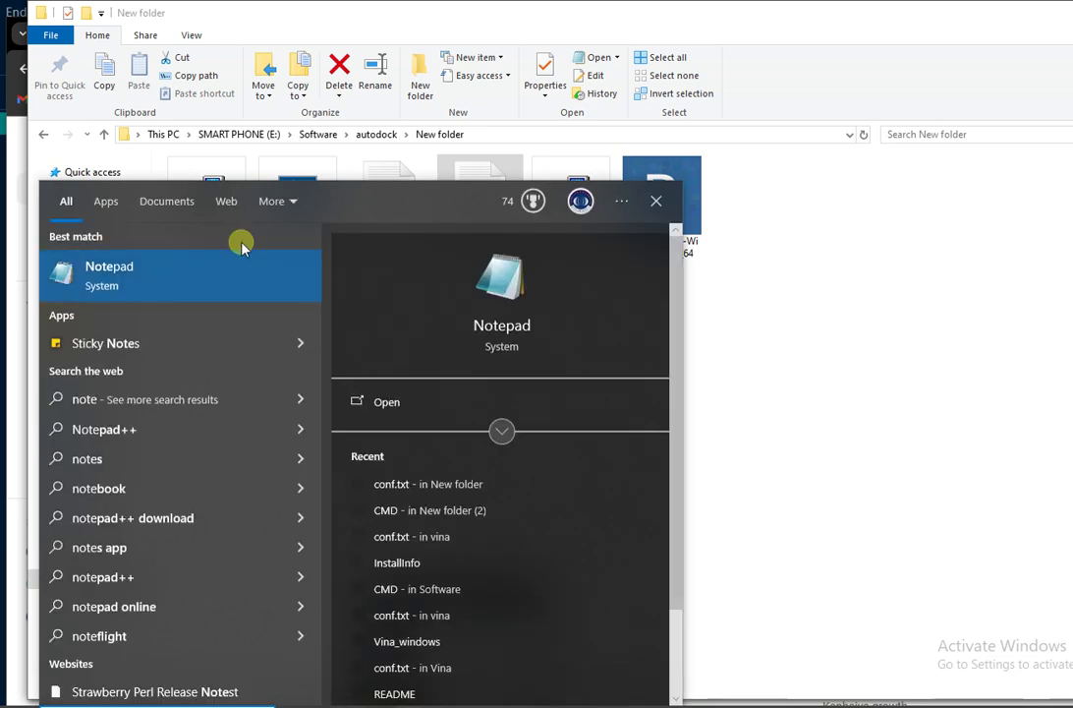
{"action": "left_click", "coordinate": [206, 295]}
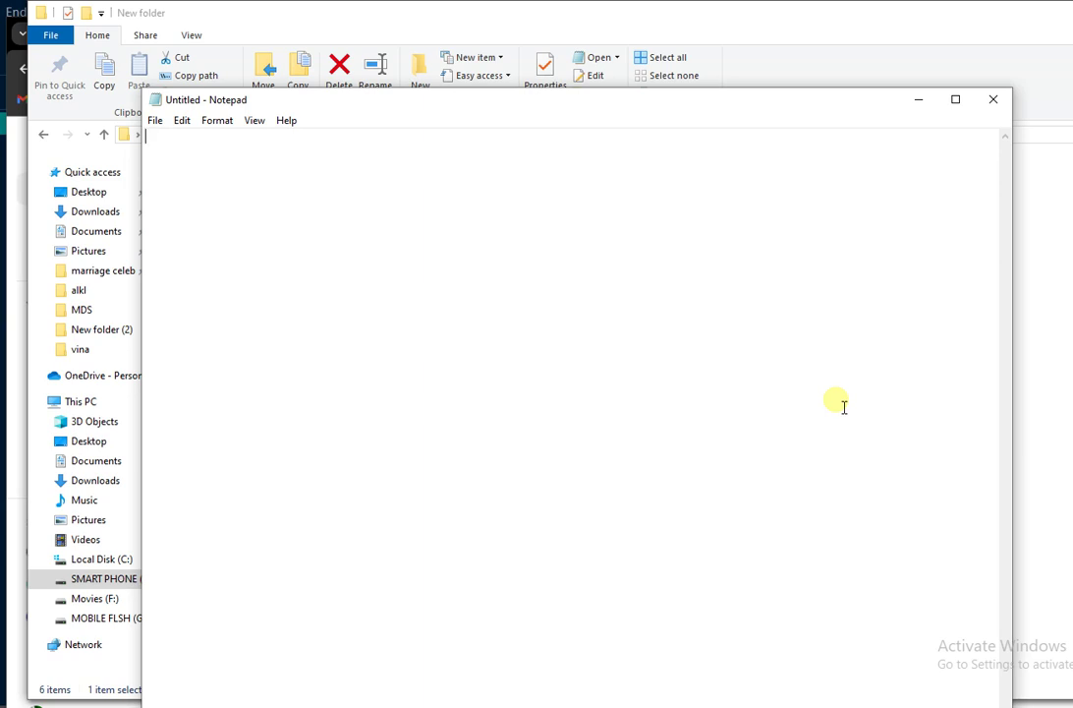
{"action": "key", "text": "alt+F4"}
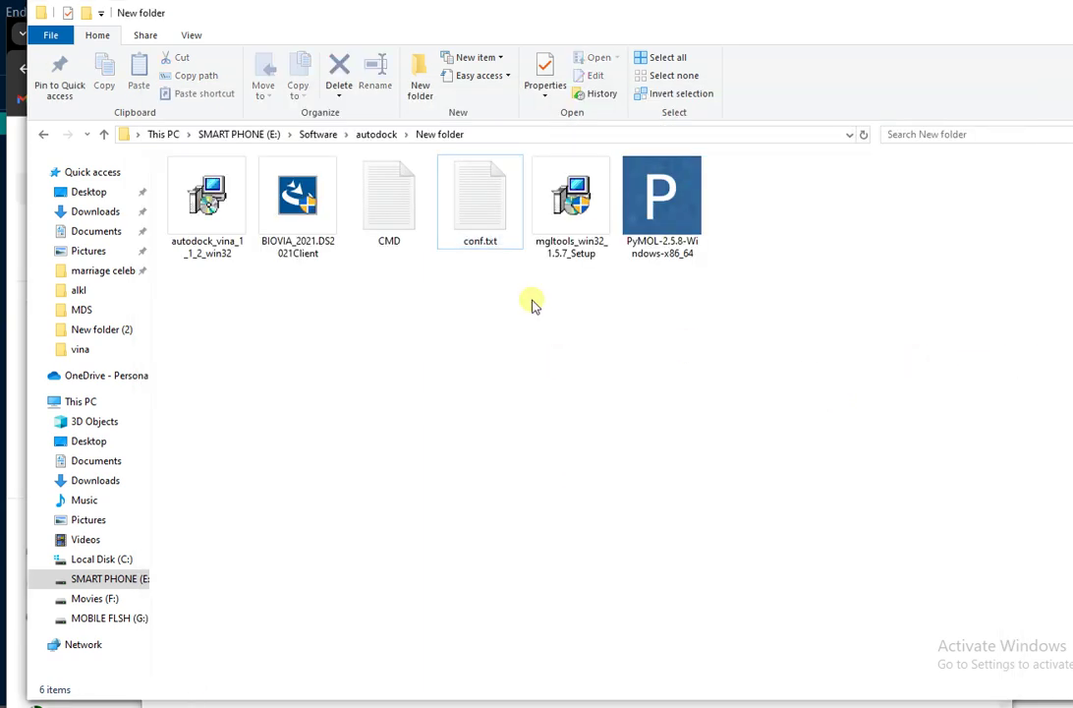
Copy the entire docking configuration from conf.txt into the blank Notepad document
{"action": "double_click", "coordinate": [507, 232]}
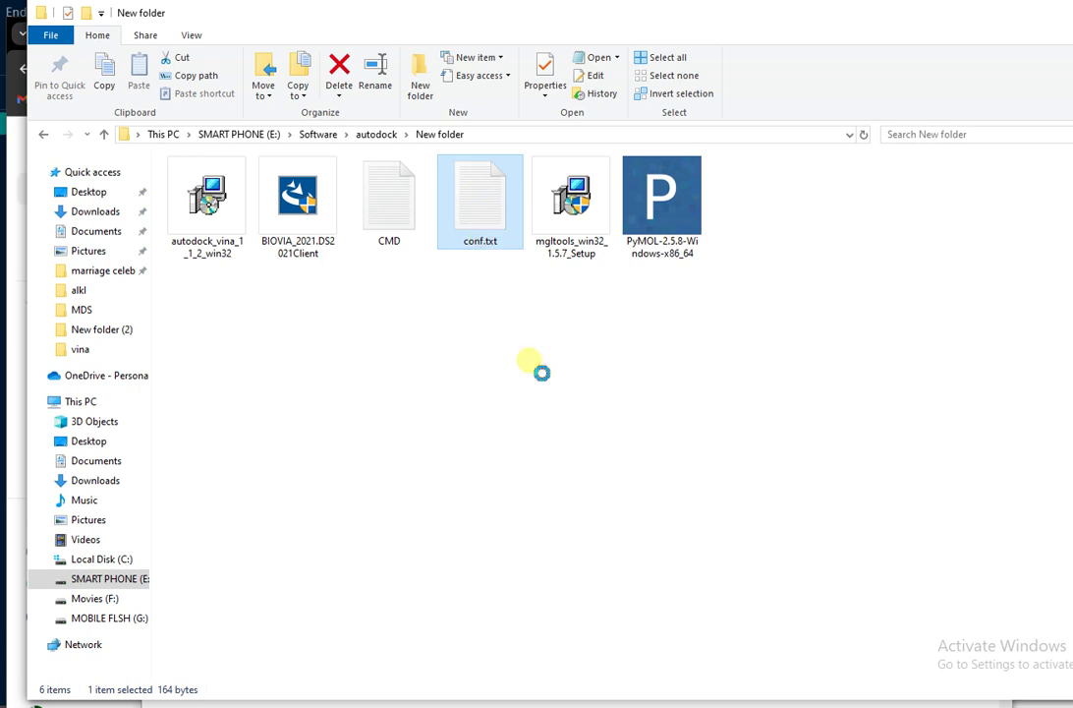
{"action": "double_click", "coordinate": [246, 312]}
{"action": "left_click_drag", "start_coordinate": [241, 310], "coordinate": [153, 143]}
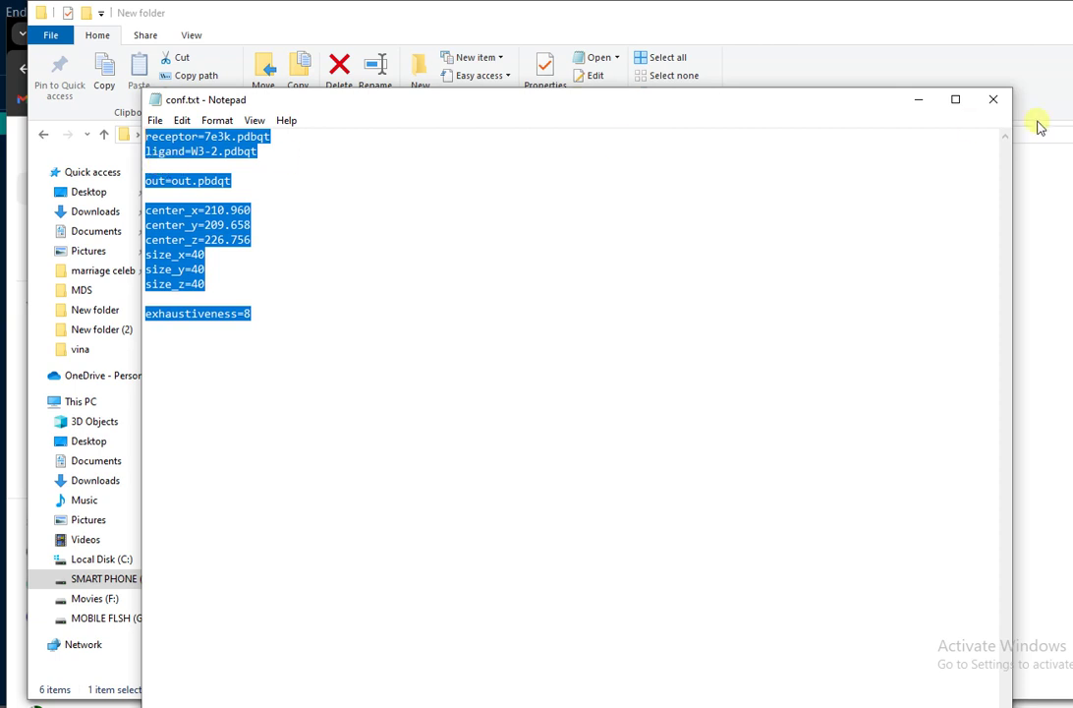
{"action": "left_click", "coordinate": [919, 99]}
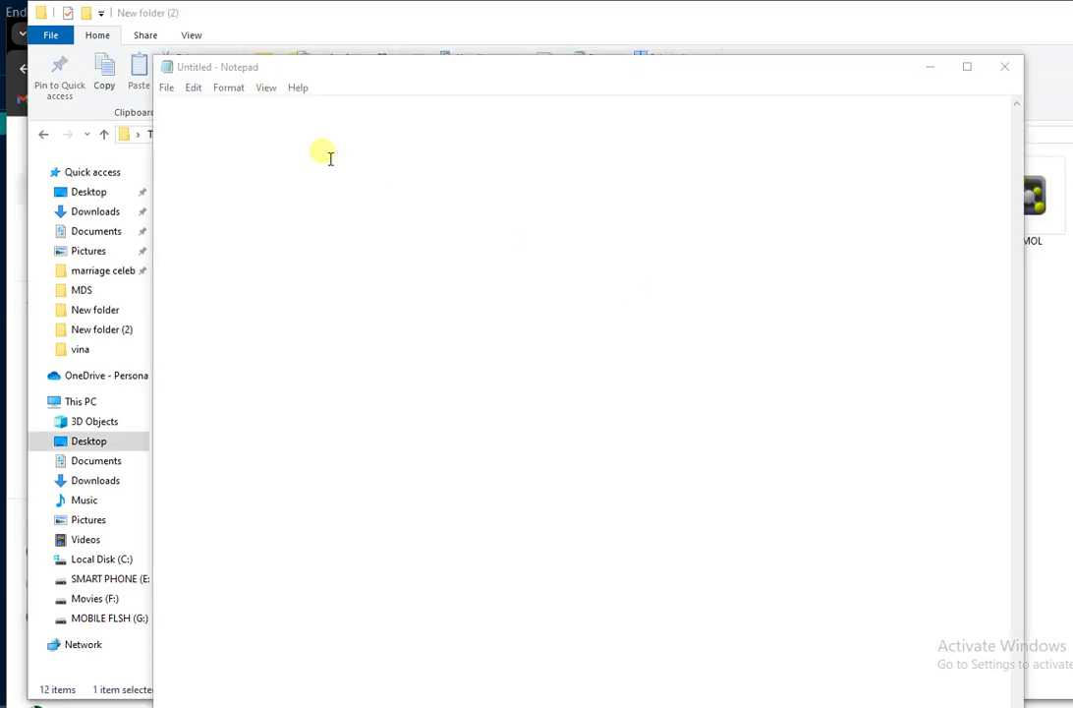
{"action": "left_click", "coordinate": [232, 105]}
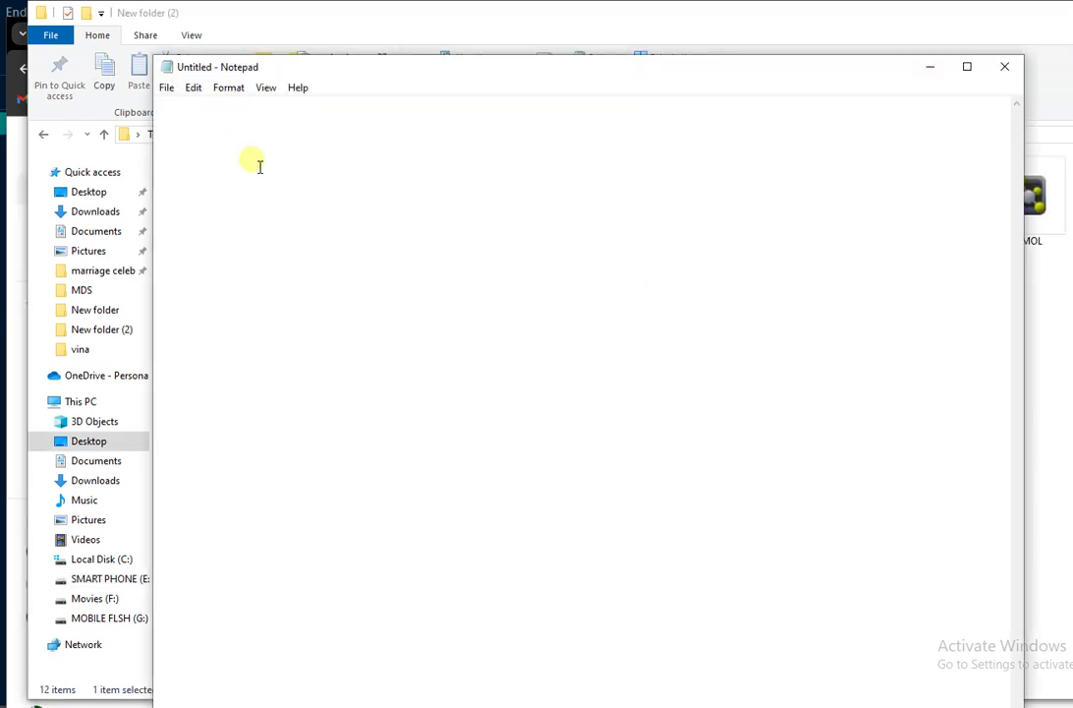
{"action": "type", "text": "receptor=7e3k.pdbqt ligand=W3-2.pdbqt  out=out.pbdqt  center_x=210.960 center_y=209.658 center_z=226.756 size_x=40 size_y=40 size_z=40  exhaustiveness=8"}
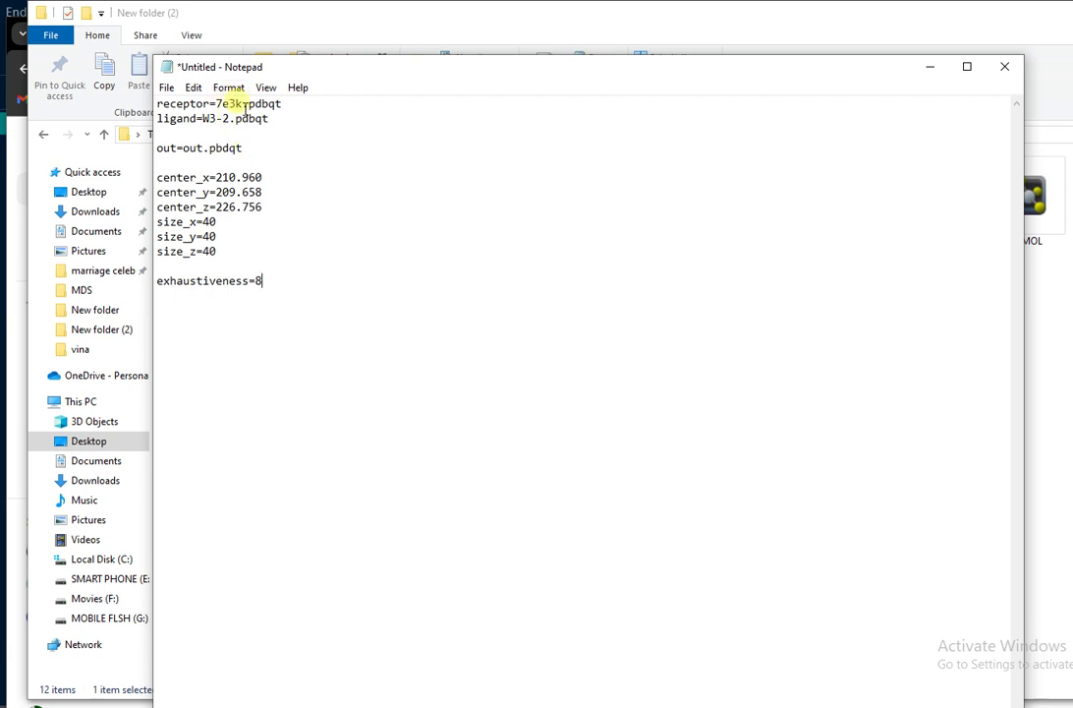
Change the receptor entry to 1nny.pdbqt and the ligand entry to L1.pdbqt in the new configuration text
{"action": "left_click_drag", "start_coordinate": [245, 106], "coordinate": [215, 105]}
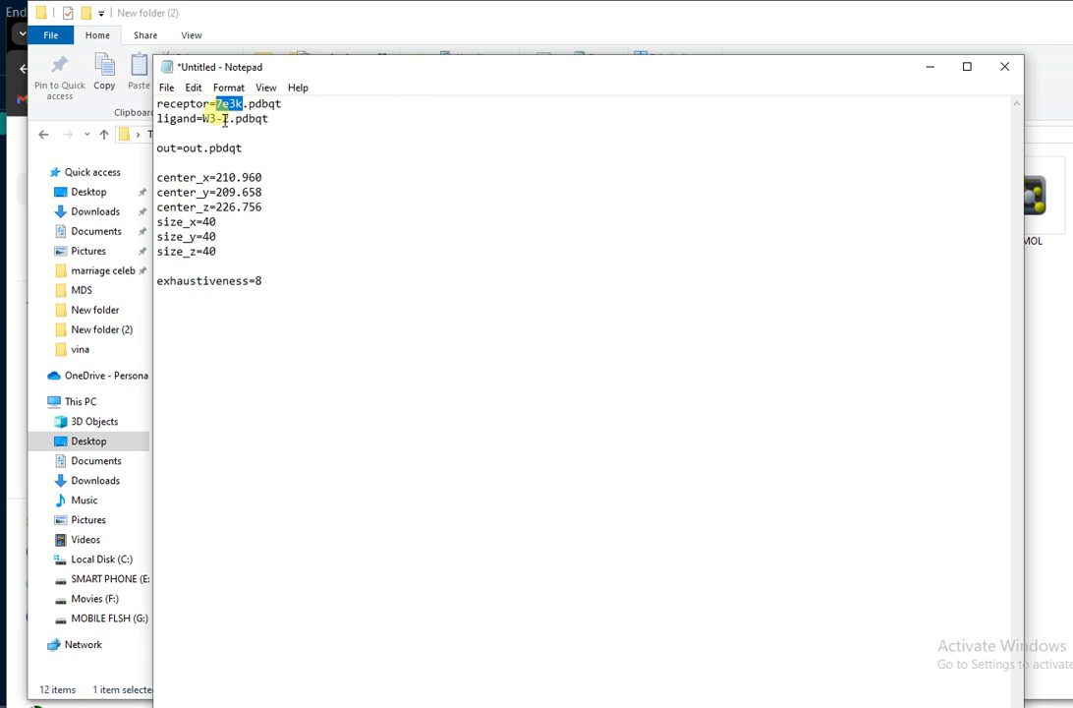
{"action": "type", "text": "1nny"}
{"action": "mouse_move", "coordinate": [224, 121]}
{"action": "left_mouse_down"}
{"action": "mouse_move", "coordinate": [197, 119]}
{"action": "mouse_move", "coordinate": [240, 137]}
{"action": "left_mouse_up"}
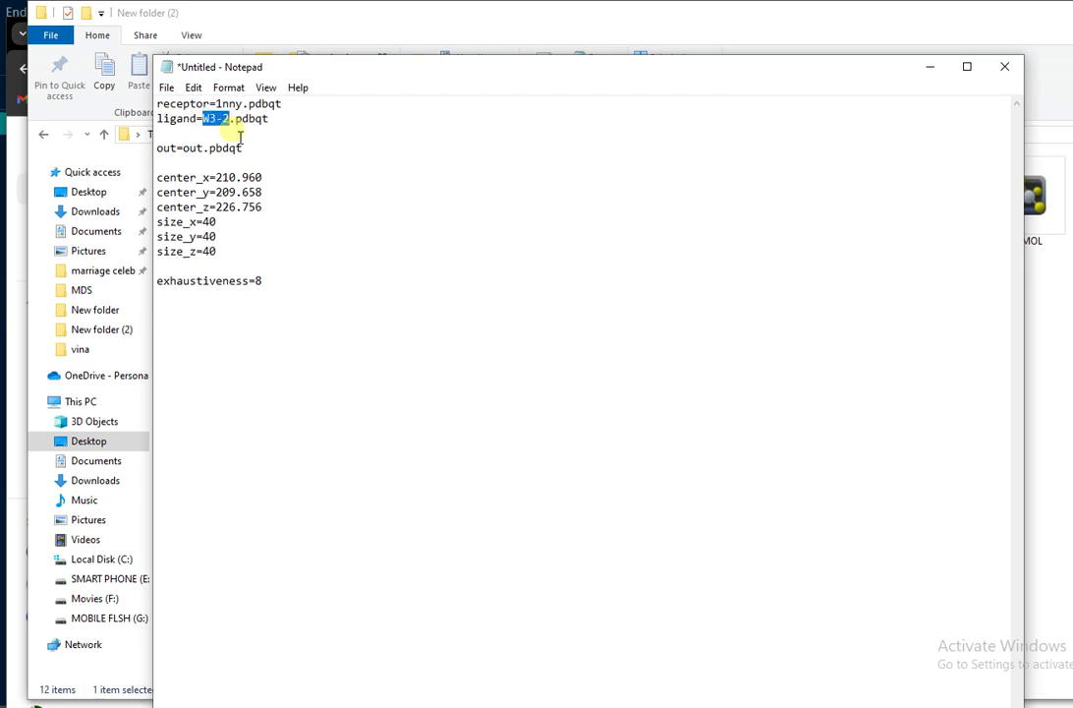
{"action": "type", "text": "L"}
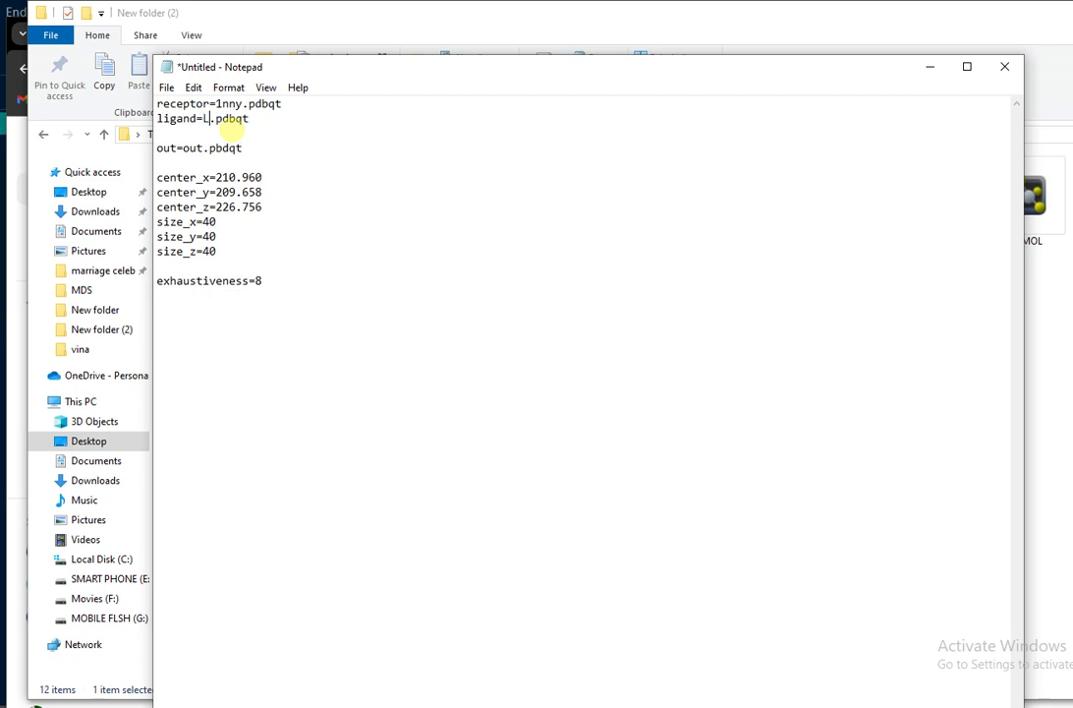
{"action": "type", "text": "1"}
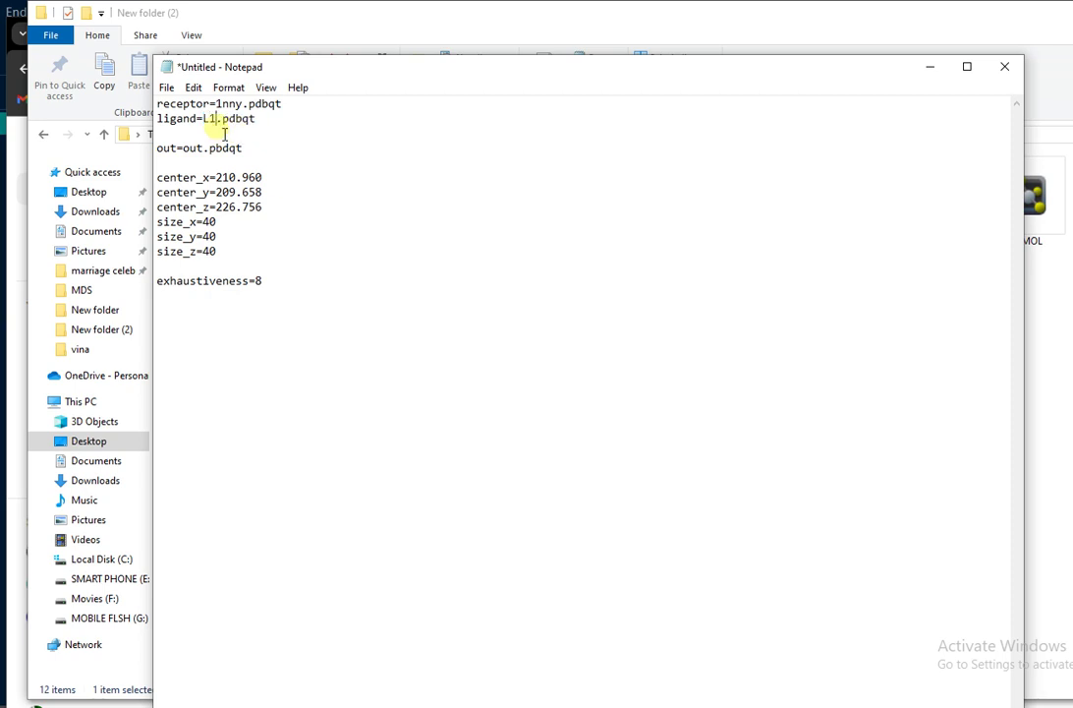
Save the edited docking configuration to the Desktop as conf.txt and close the document
{"action": "left_click", "coordinate": [167, 89]}
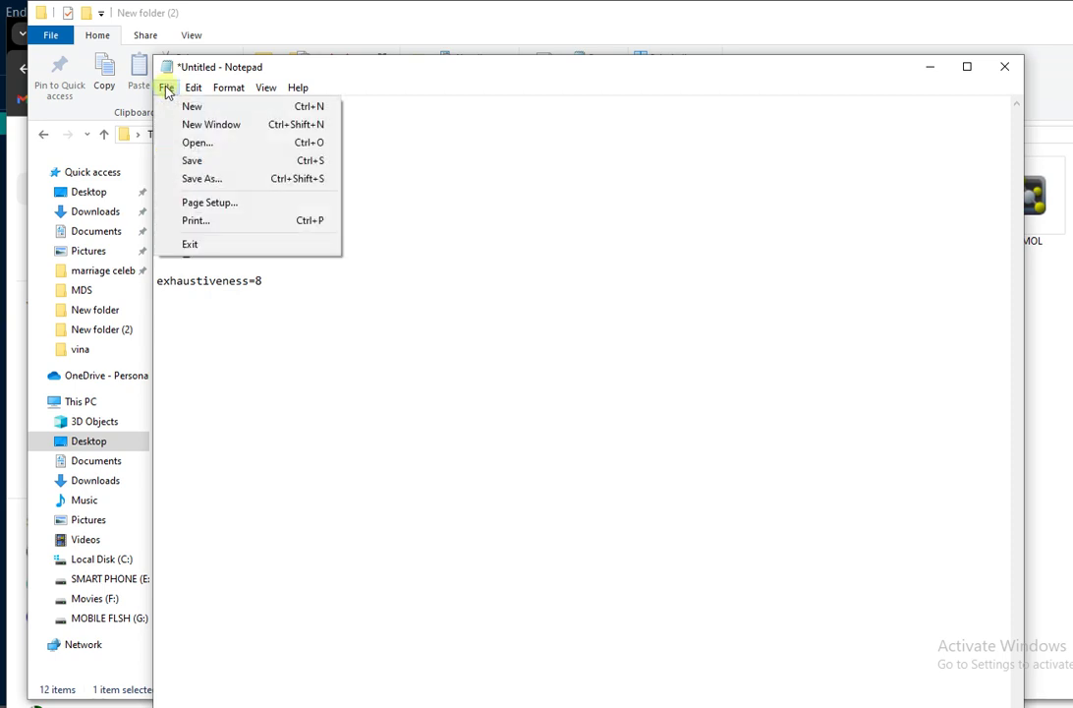
{"action": "left_click", "coordinate": [194, 178]}
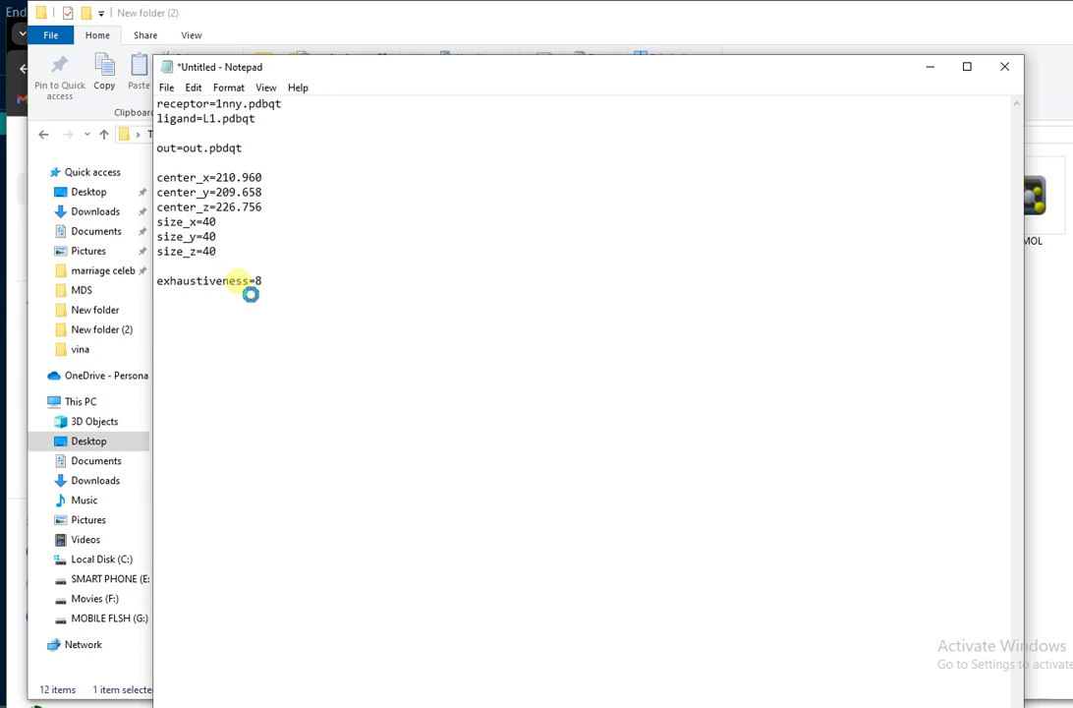
{"action": "scroll", "coordinate": [246, 285], "scroll_direction": "down", "scroll_amount": 2}
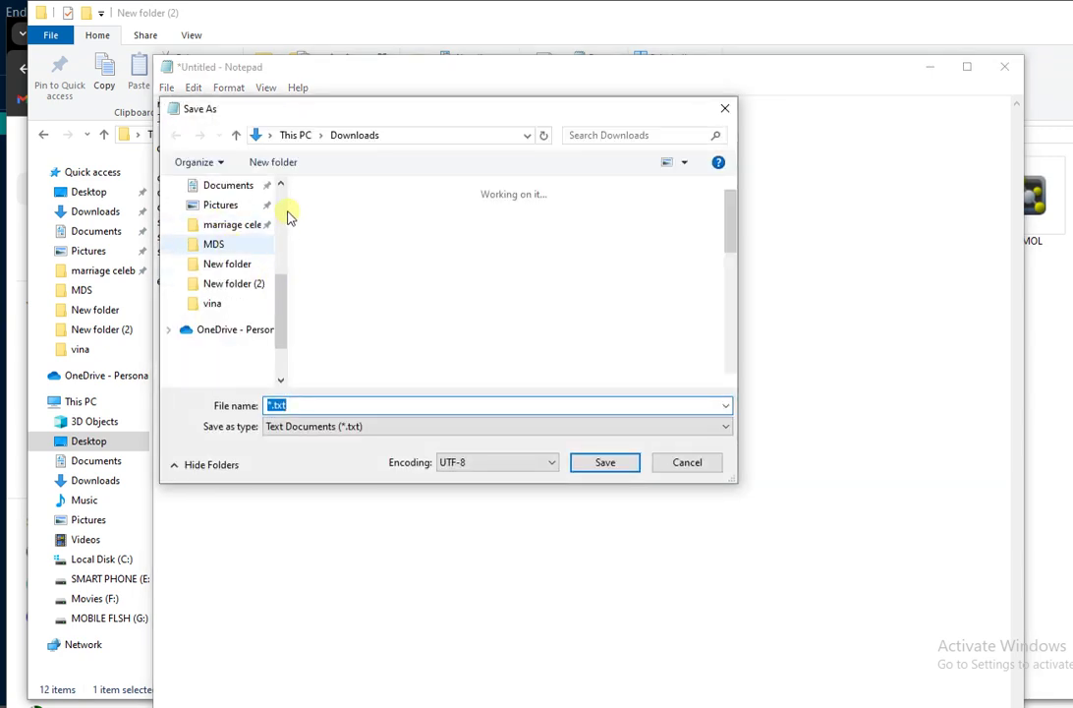
{"action": "scroll", "coordinate": [278, 255], "scroll_direction": "up", "scroll_amount": 2}
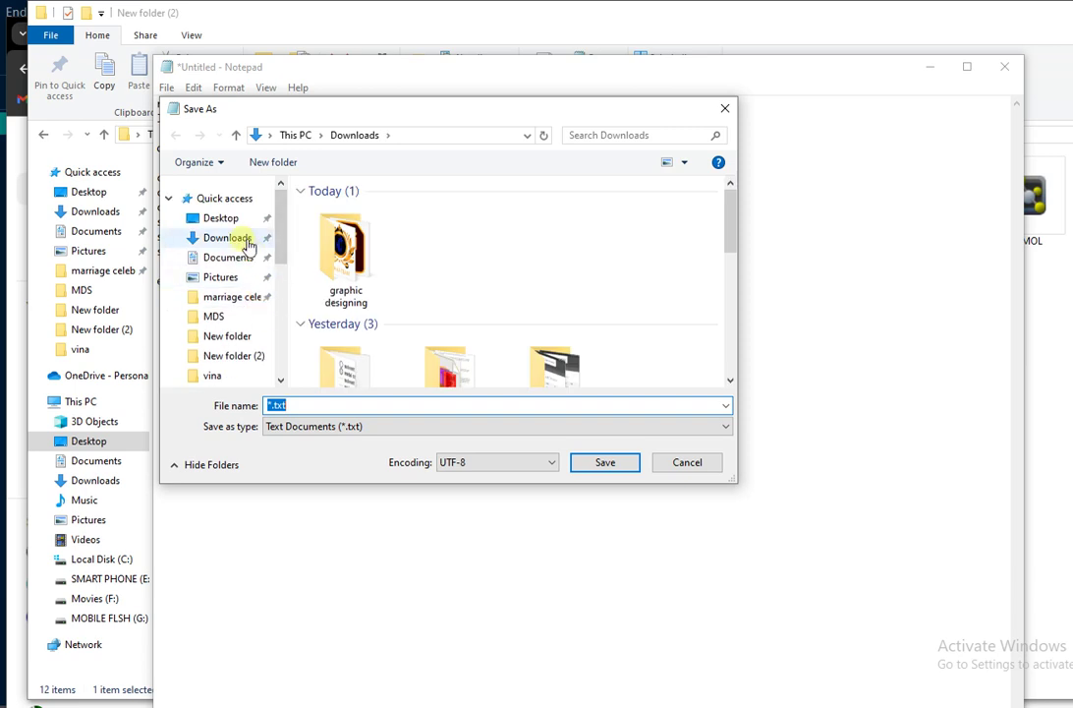
{"action": "left_click", "coordinate": [221, 221]}
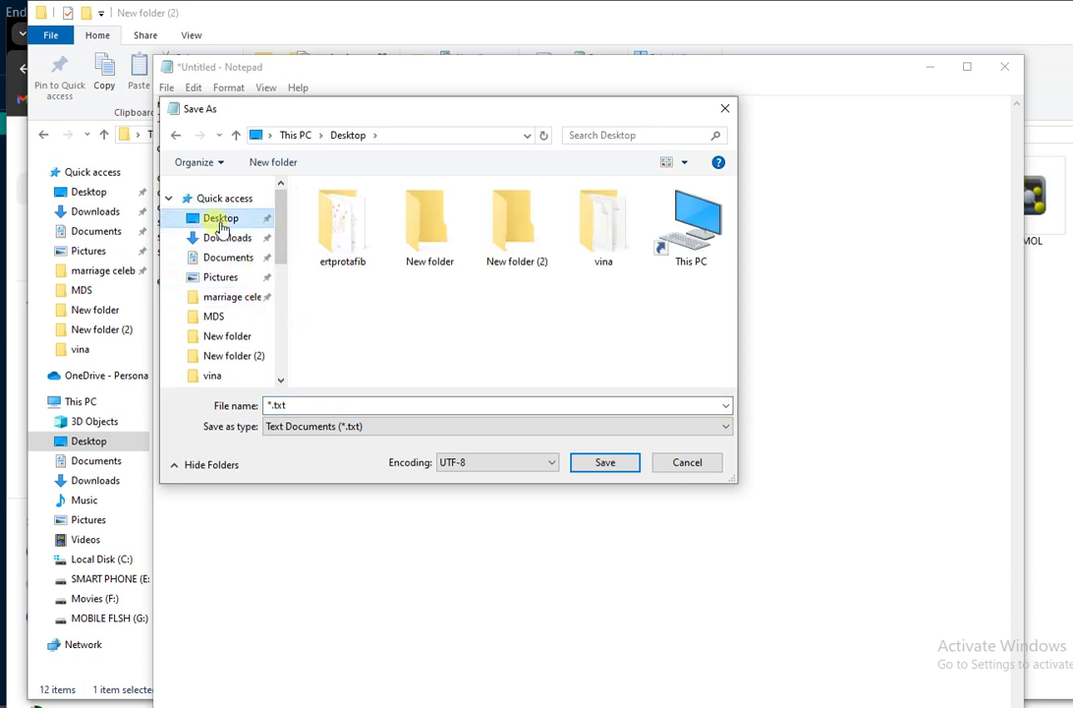
{"action": "double_click", "coordinate": [298, 413]}
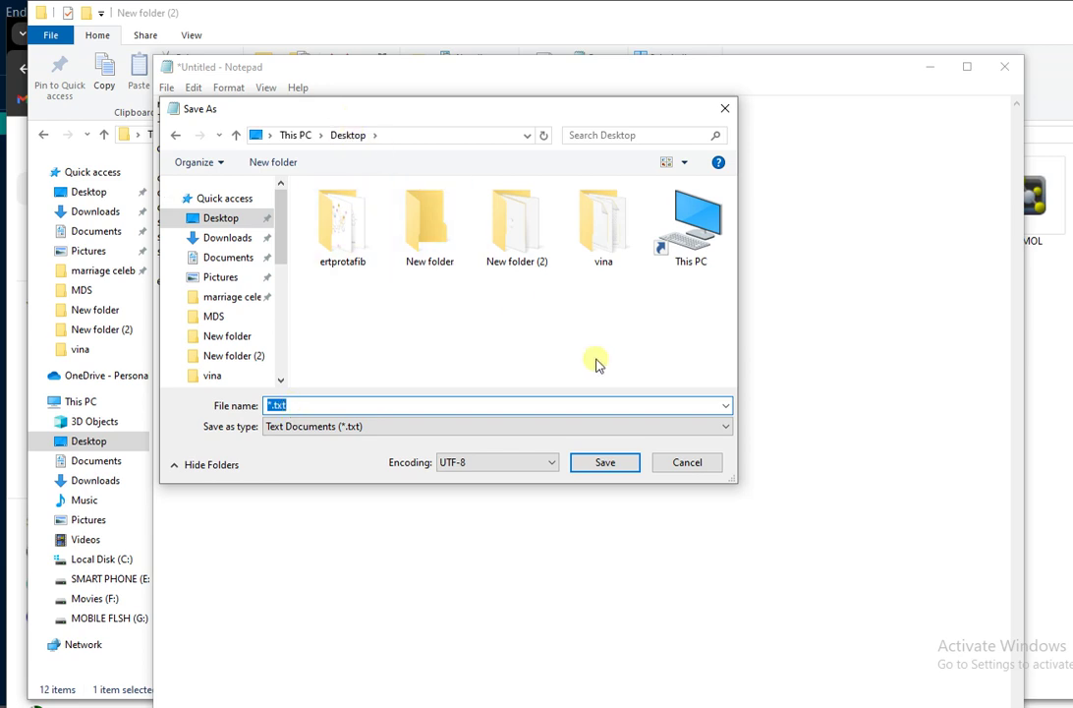
{"action": "type", "text": "conf"}
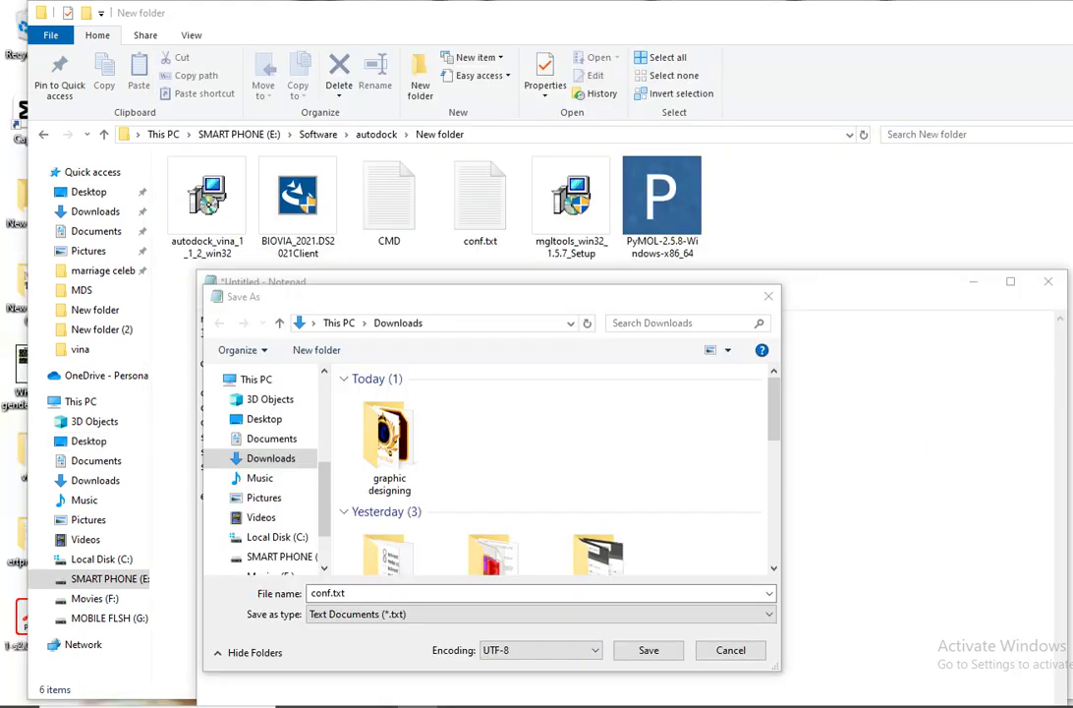
{"action": "left_click", "coordinate": [264, 419]}
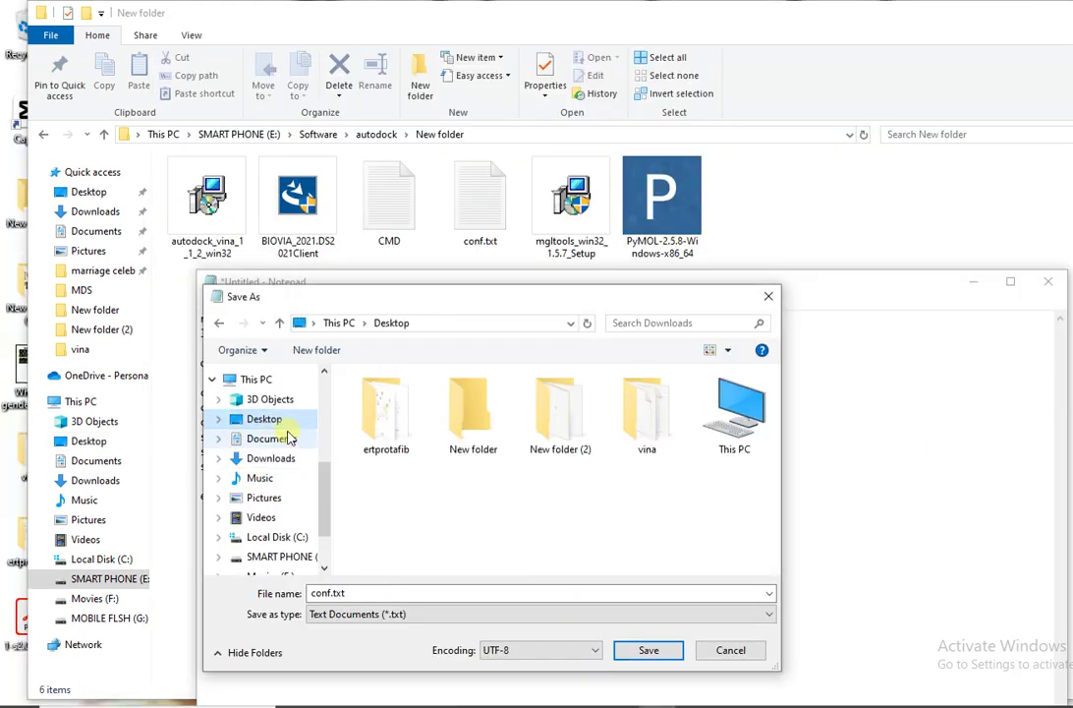
{"action": "left_click", "coordinate": [653, 654]}
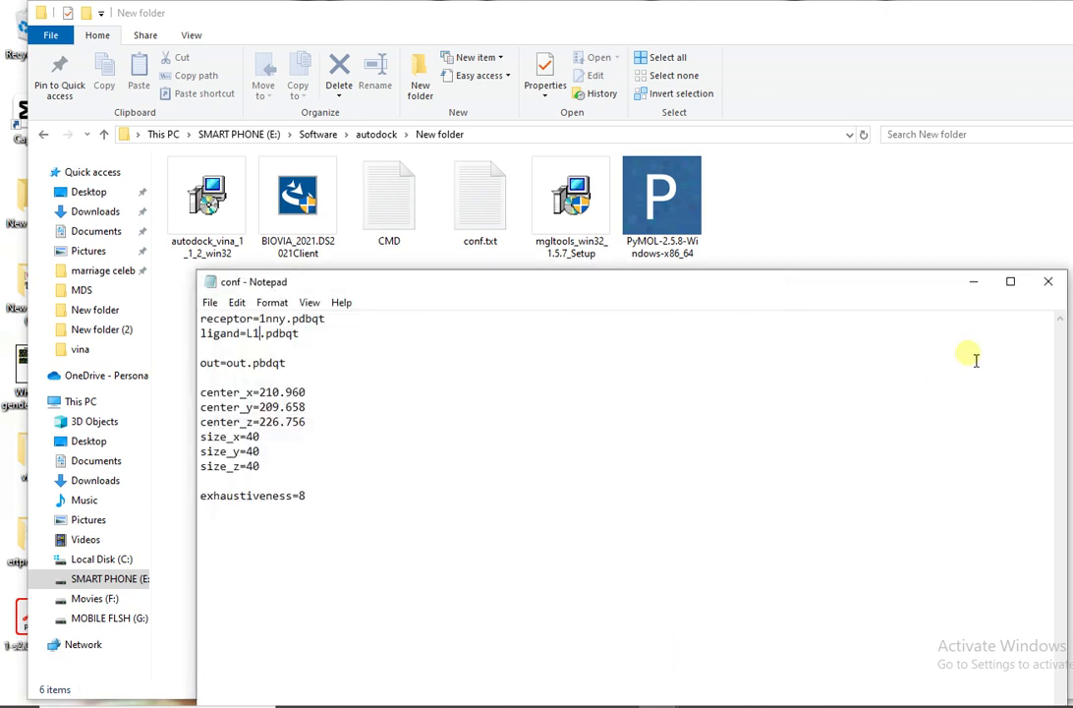
{"action": "left_click", "coordinate": [1050, 285]}
{"action": "mouse_move", "coordinate": [648, 700]}
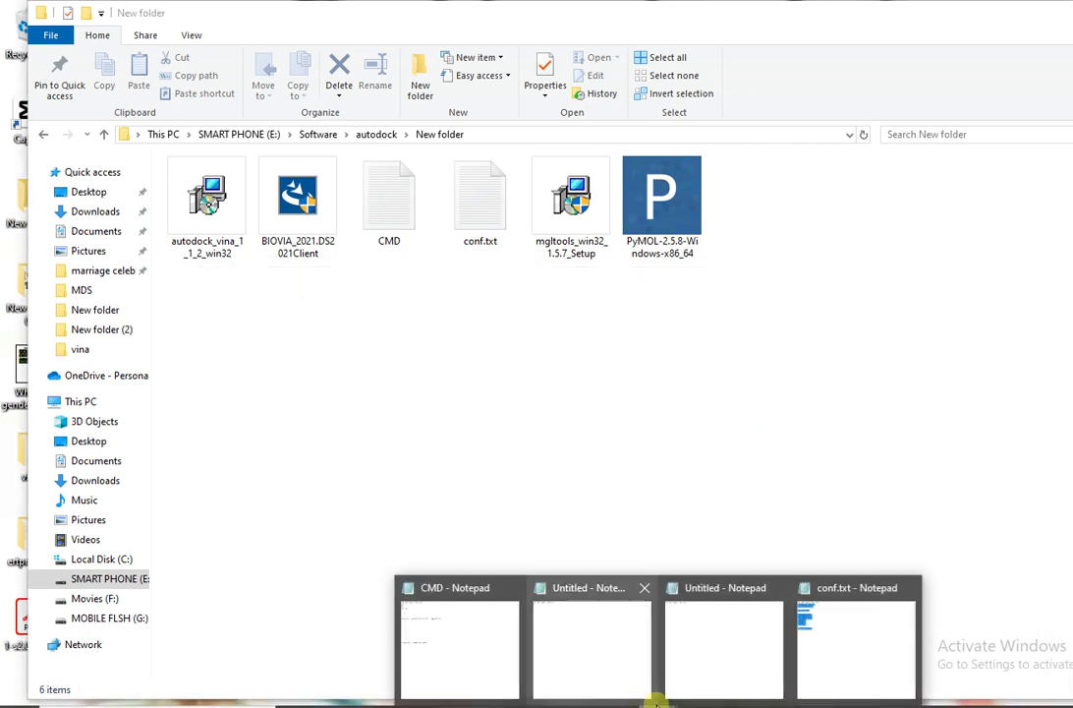
{"action": "left_click", "coordinate": [619, 649]}
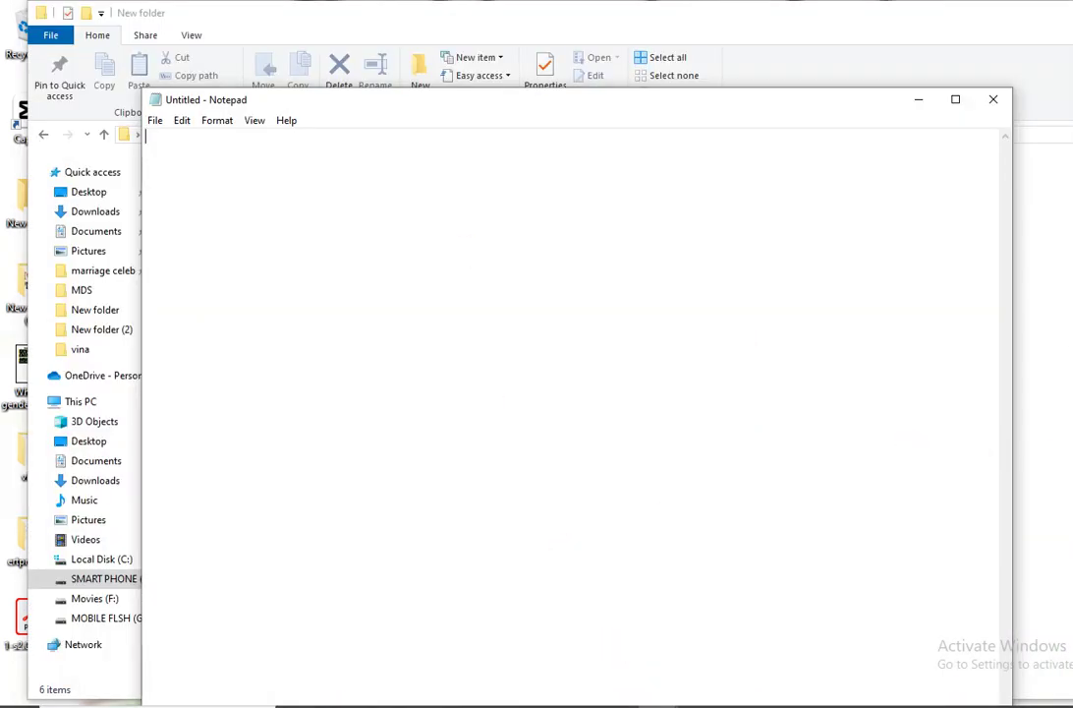
{"action": "key", "text": "alt+F4"}
Copy all the docking commands from the CMD file into a blank Notepad document
{"action": "left_click", "coordinate": [385, 202]}
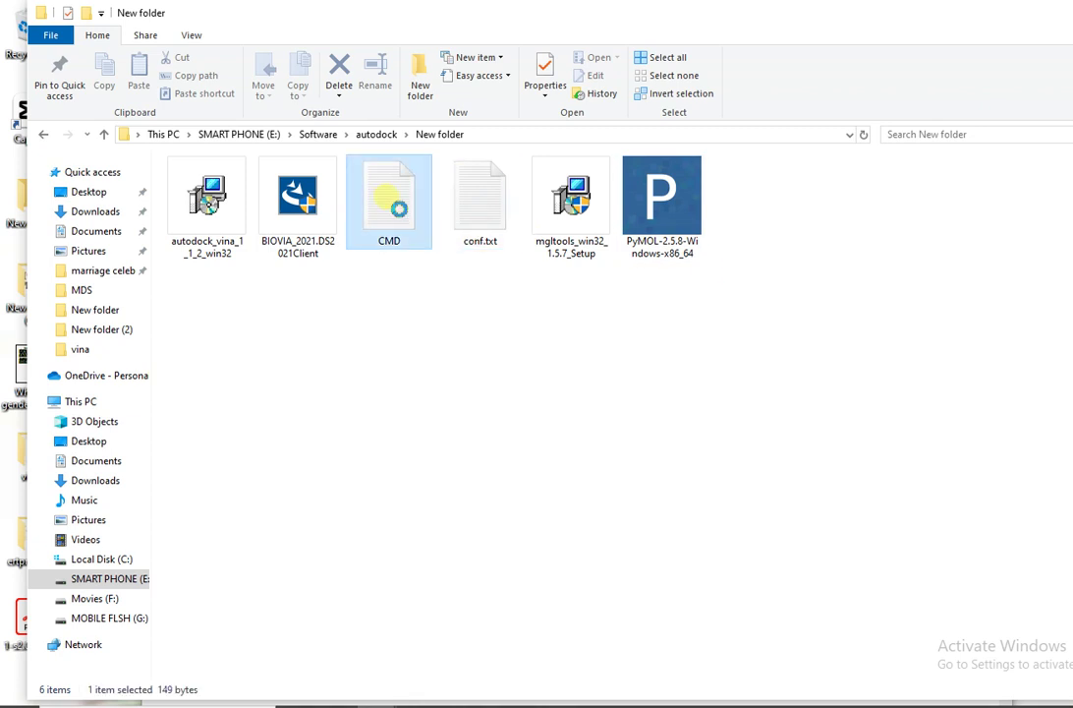
{"action": "key", "text": "Return"}
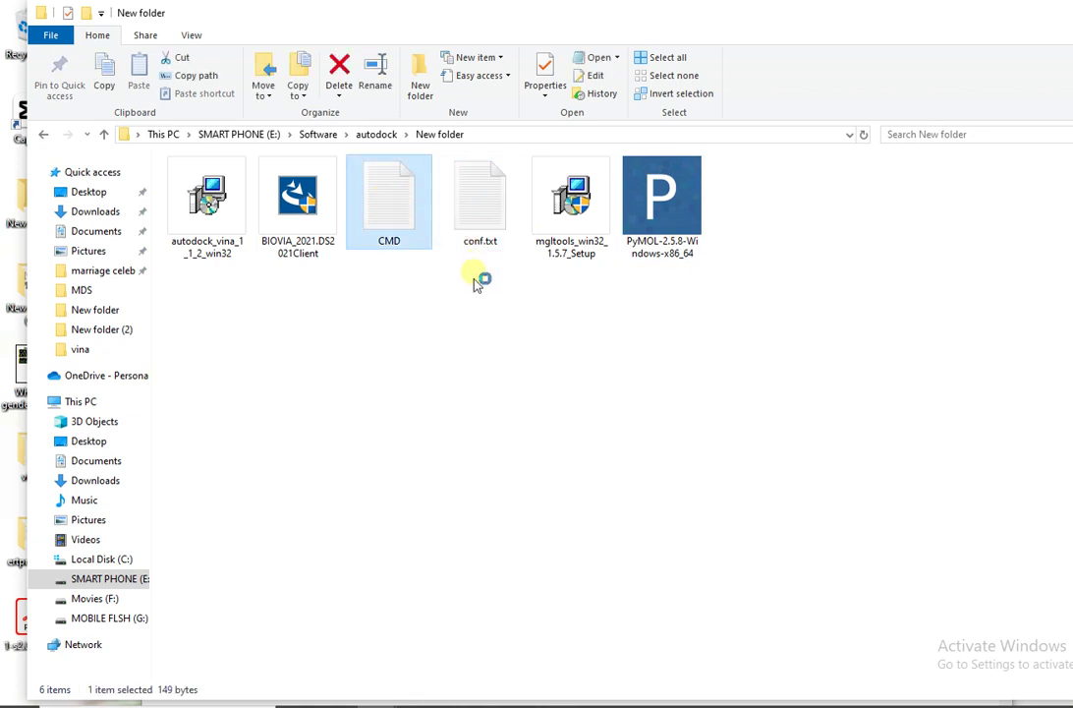
{"action": "left_click_drag", "start_coordinate": [412, 599], "coordinate": [157, 314]}
{"action": "key", "text": "ctrl+c"}
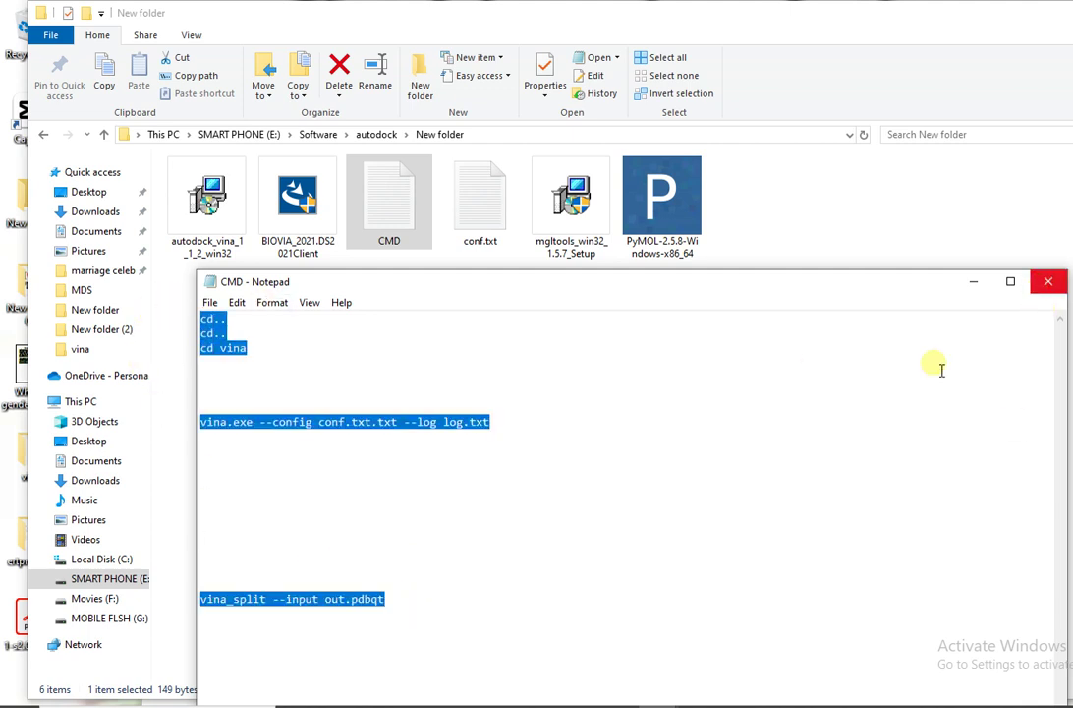
{"action": "left_click", "coordinate": [653, 704]}
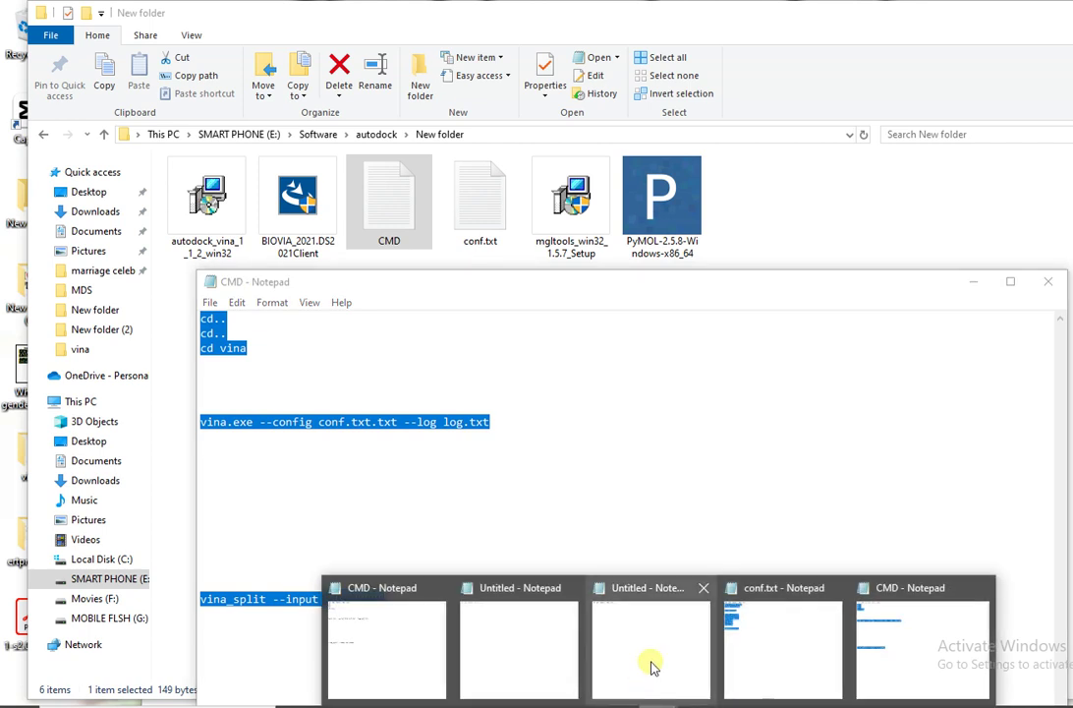
{"action": "left_click", "coordinate": [642, 653]}
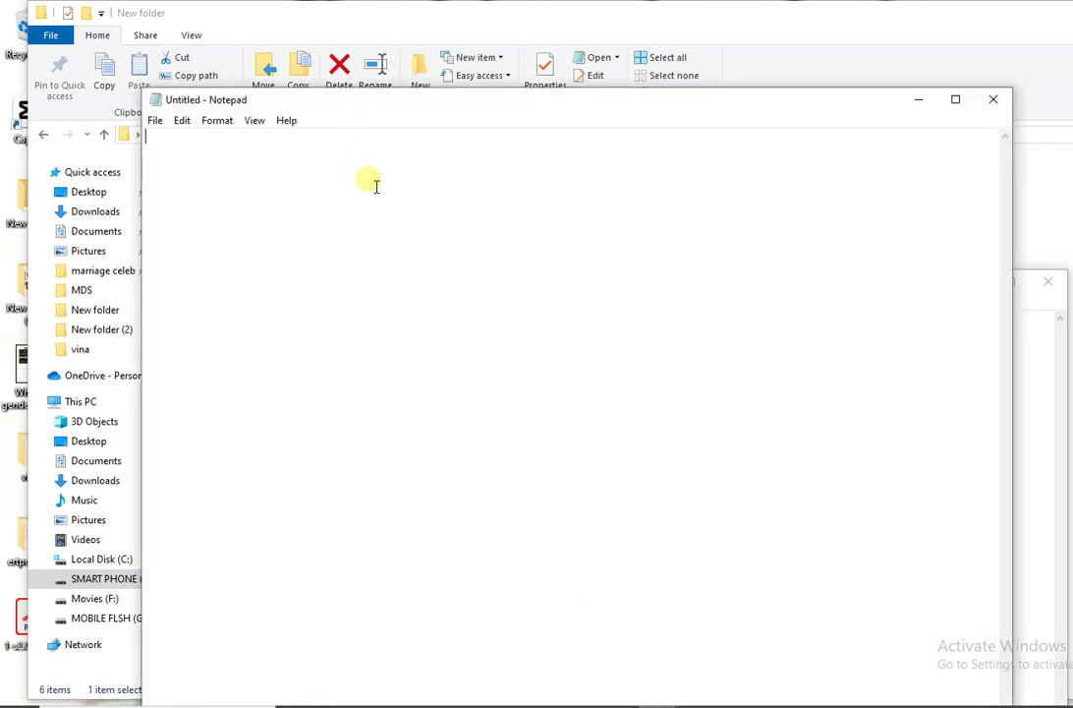
{"action": "key", "text": "ctrl+v"}
Save the document with the docking commands to the Desktop under the name CMD
{"action": "left_click", "coordinate": [156, 120]}
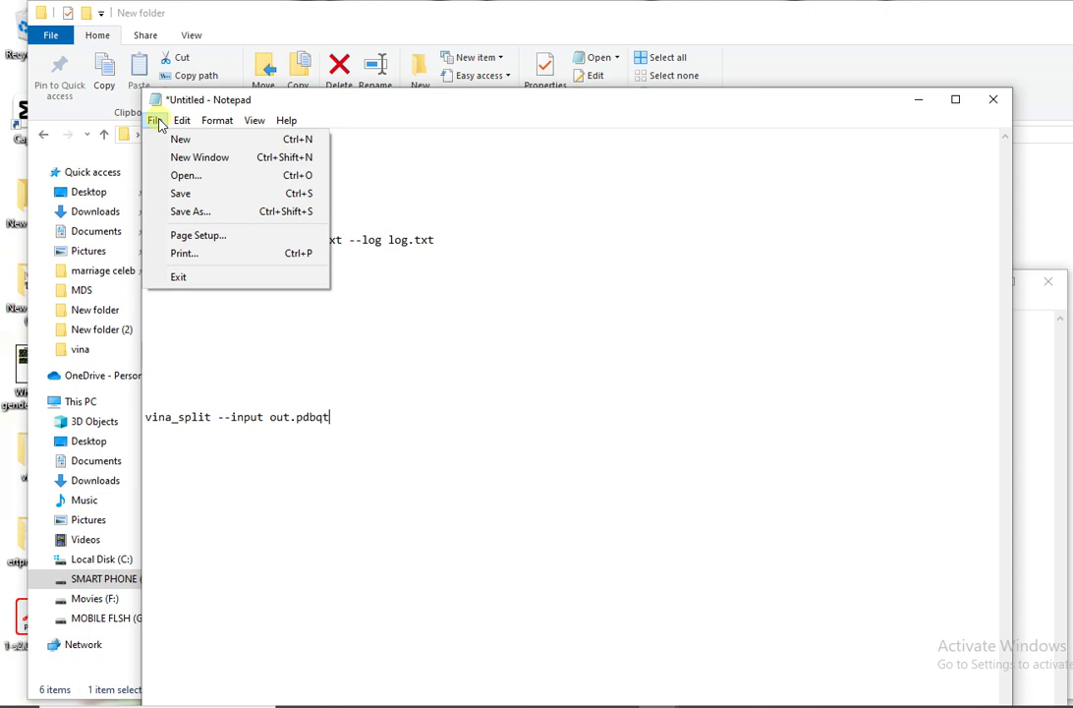
{"action": "left_click", "coordinate": [190, 211]}
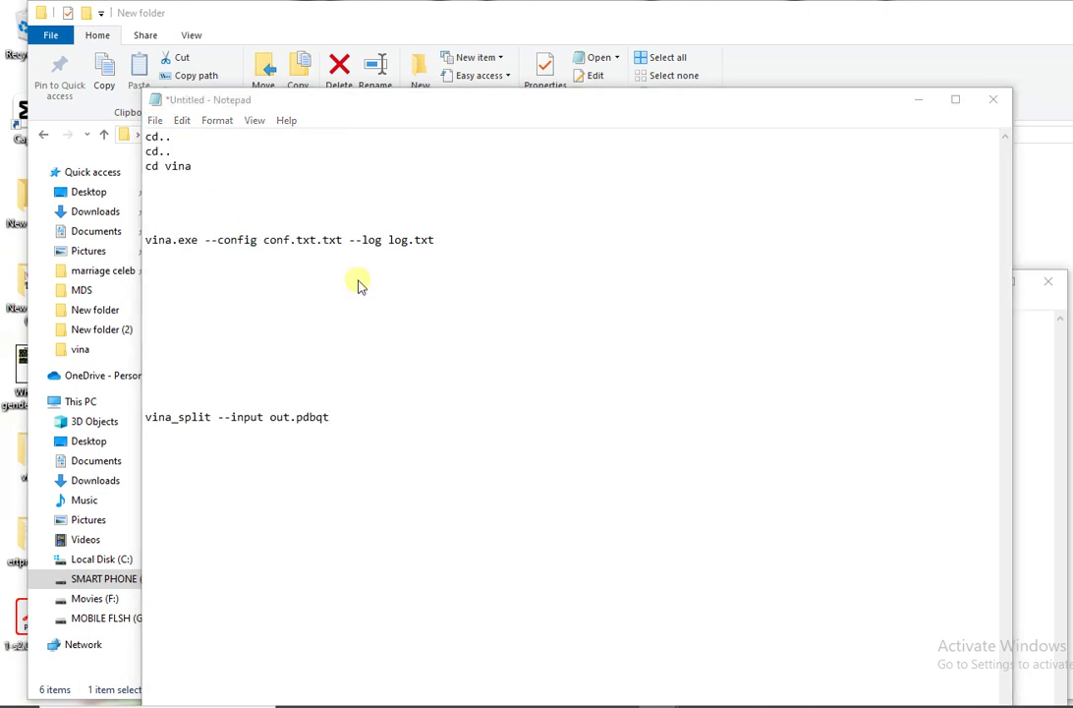
{"action": "left_click", "coordinate": [283, 436]}
{"action": "double_click", "coordinate": [295, 438]}
{"action": "type", "text": "CMD"}
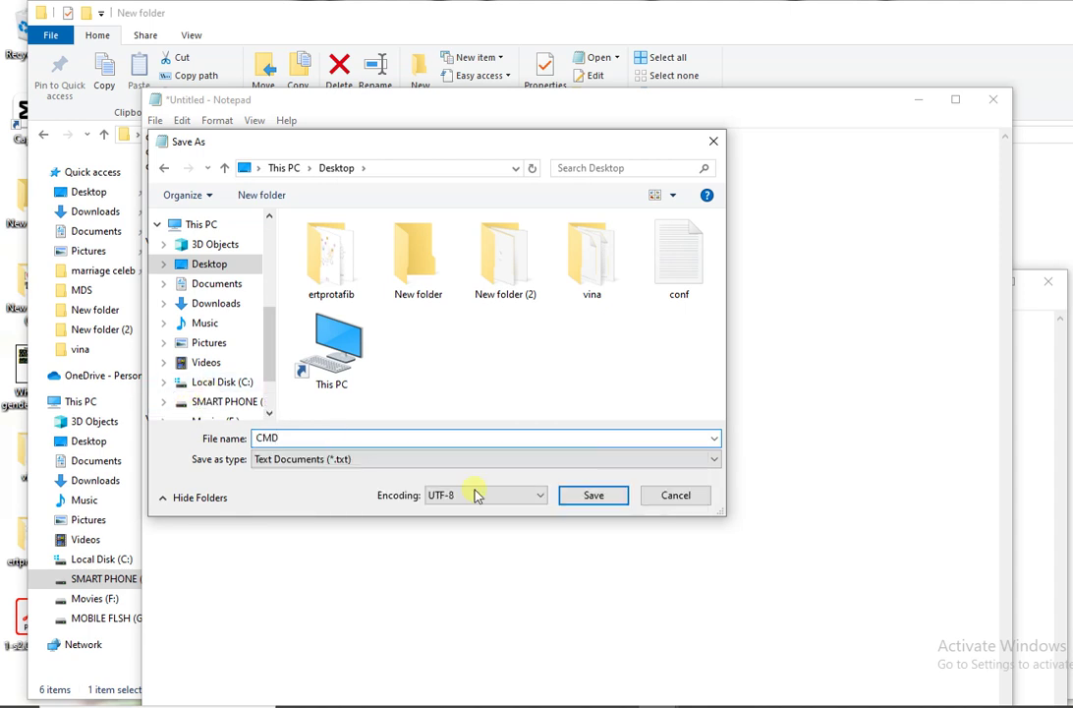
{"action": "left_click", "coordinate": [603, 499]}
Open the vina folder in Program Files (x86) on Local Disk (C:) and examine its files
{"action": "key", "text": "alt+Tab"}
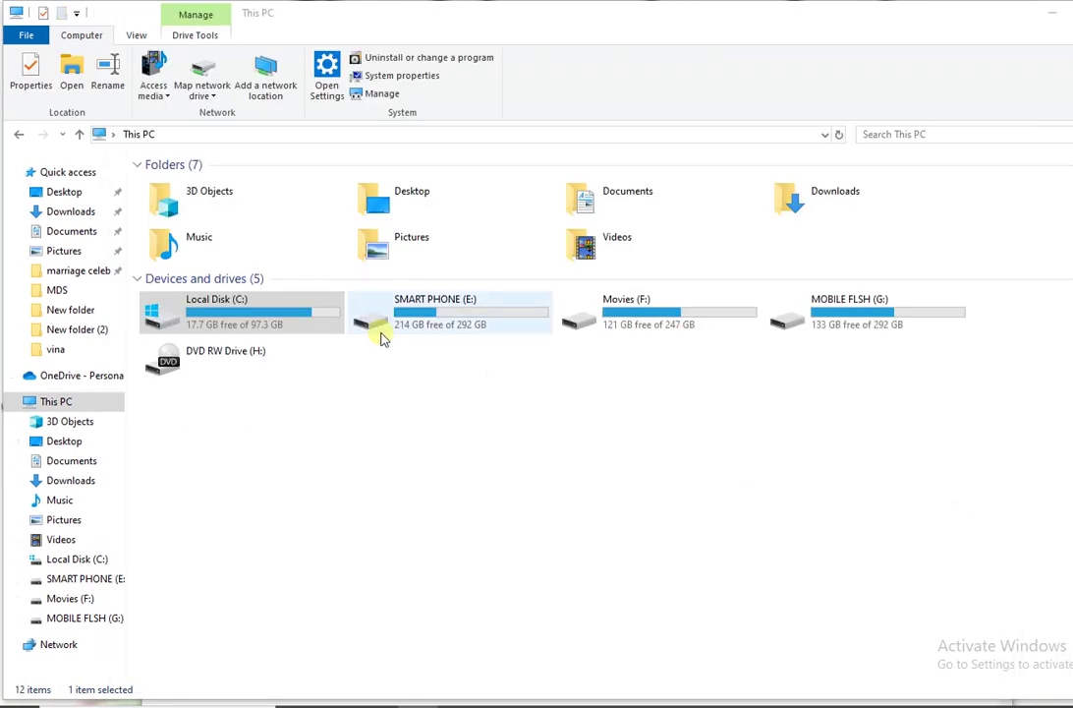
{"action": "left_click", "coordinate": [266, 320]}
{"action": "double_click", "coordinate": [266, 320]}
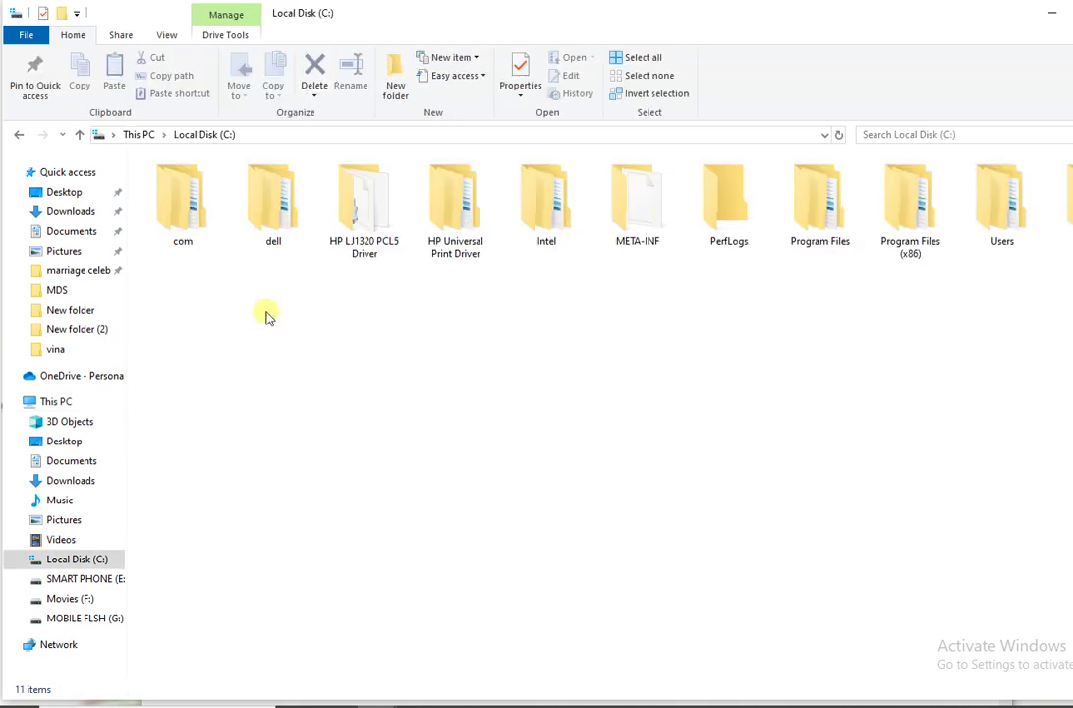
{"action": "double_click", "coordinate": [908, 250]}
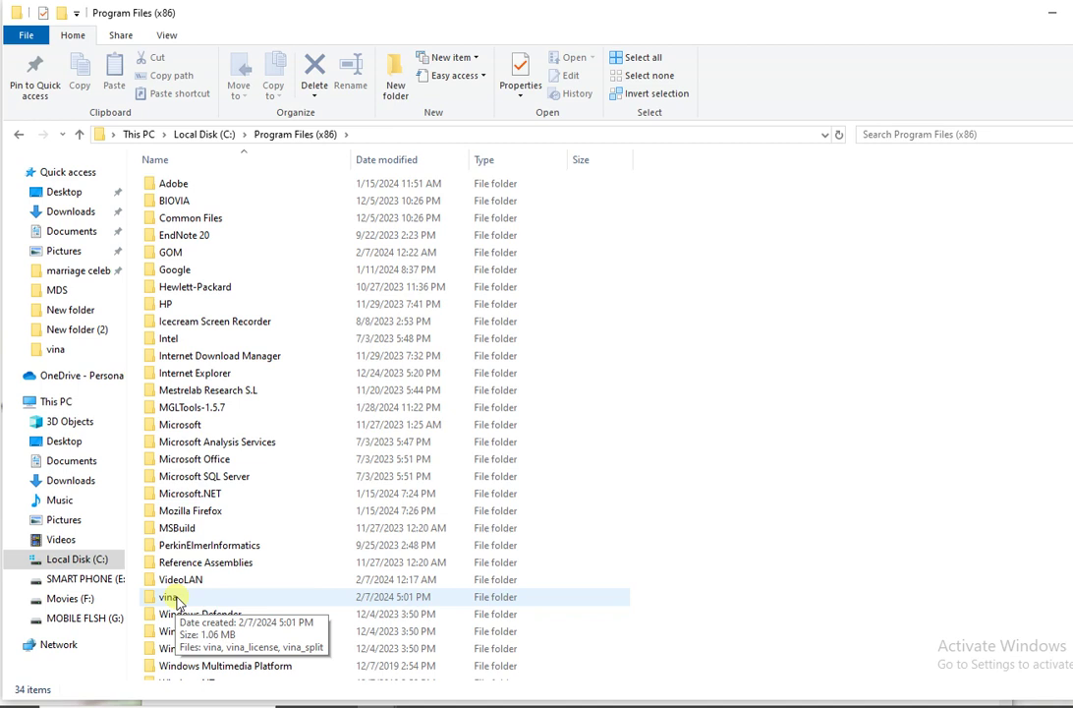
{"action": "double_click", "coordinate": [171, 598]}
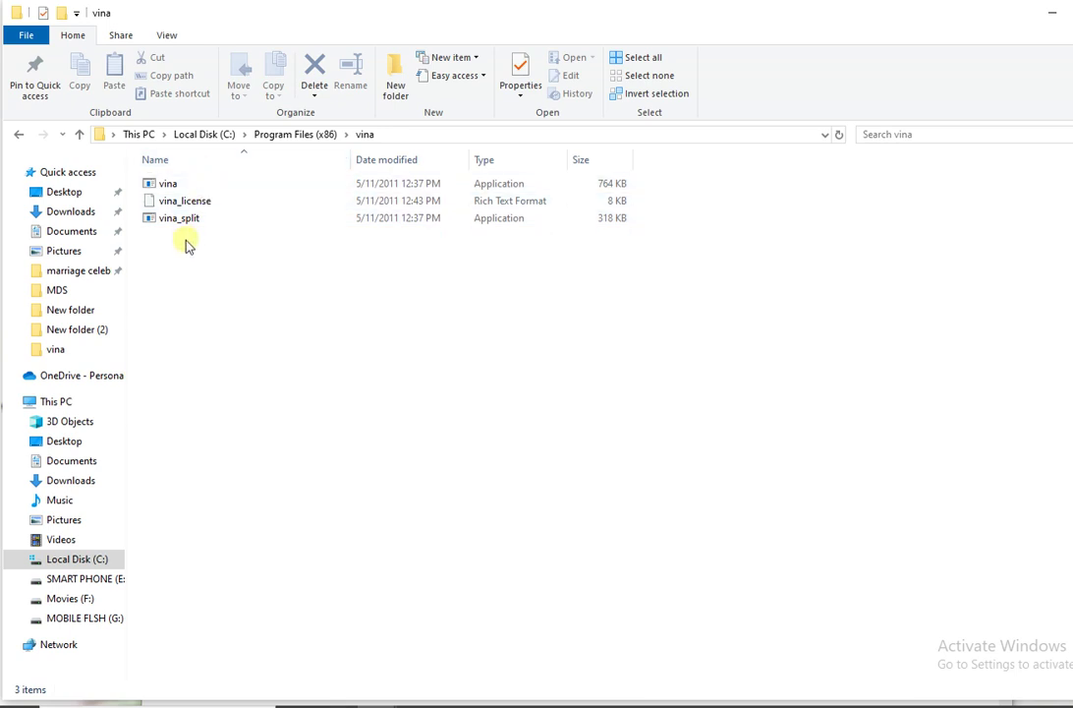
{"action": "left_click_drag", "start_coordinate": [185, 261], "coordinate": [218, 191]}
{"action": "left_click", "coordinate": [206, 281]}
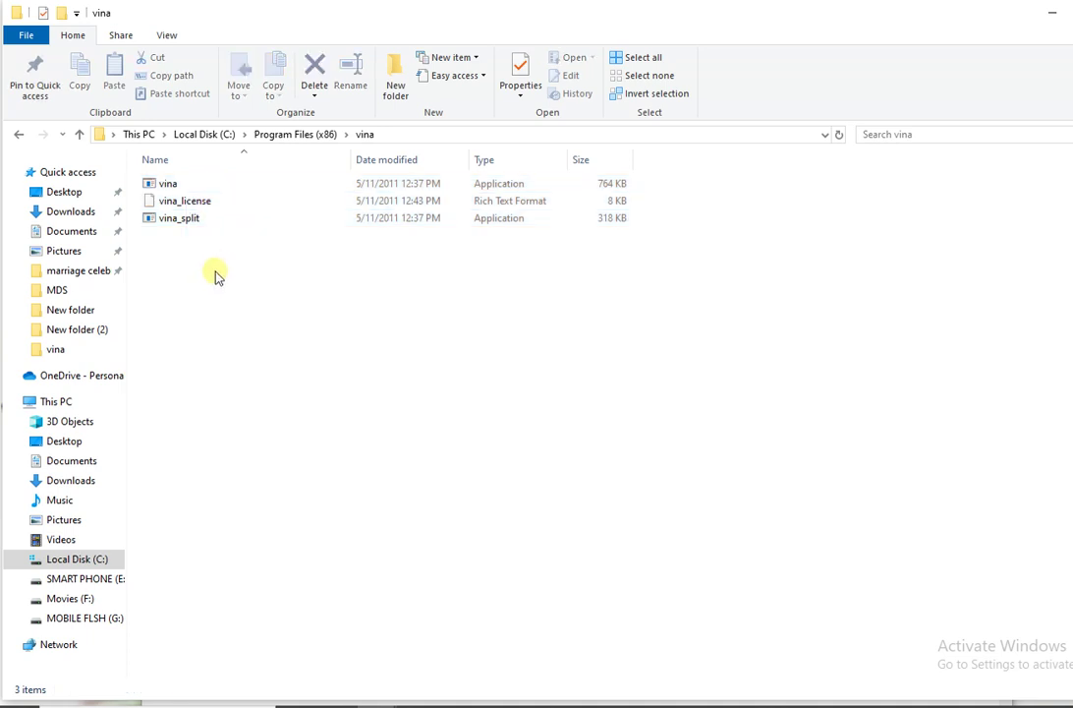
Move the vina folder from Program Files (x86) to the Desktop, granting administrator permission
{"action": "key", "text": "BackSpace"}
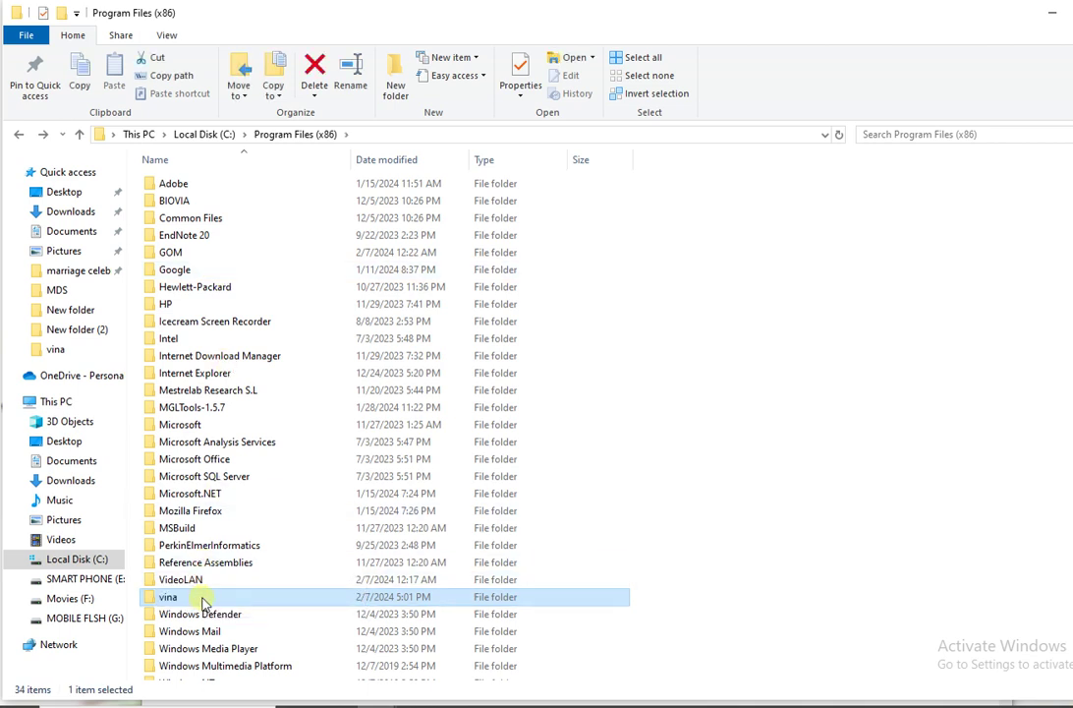
{"action": "key", "text": "ctrl+c"}
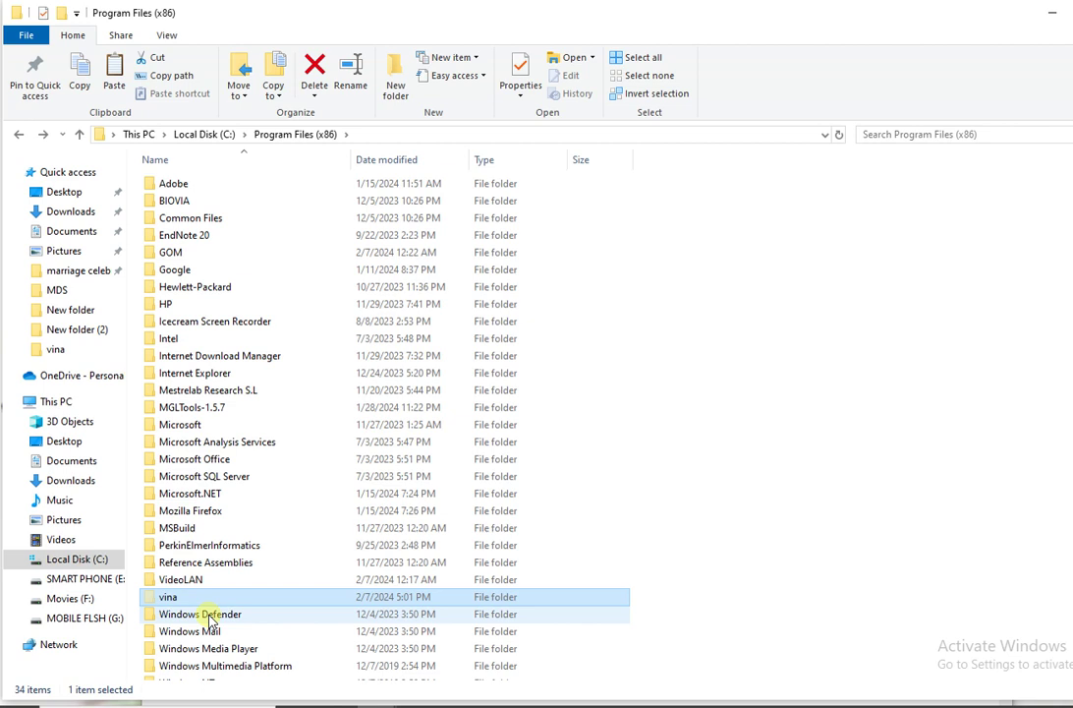
{"action": "left_click", "coordinate": [63, 194]}
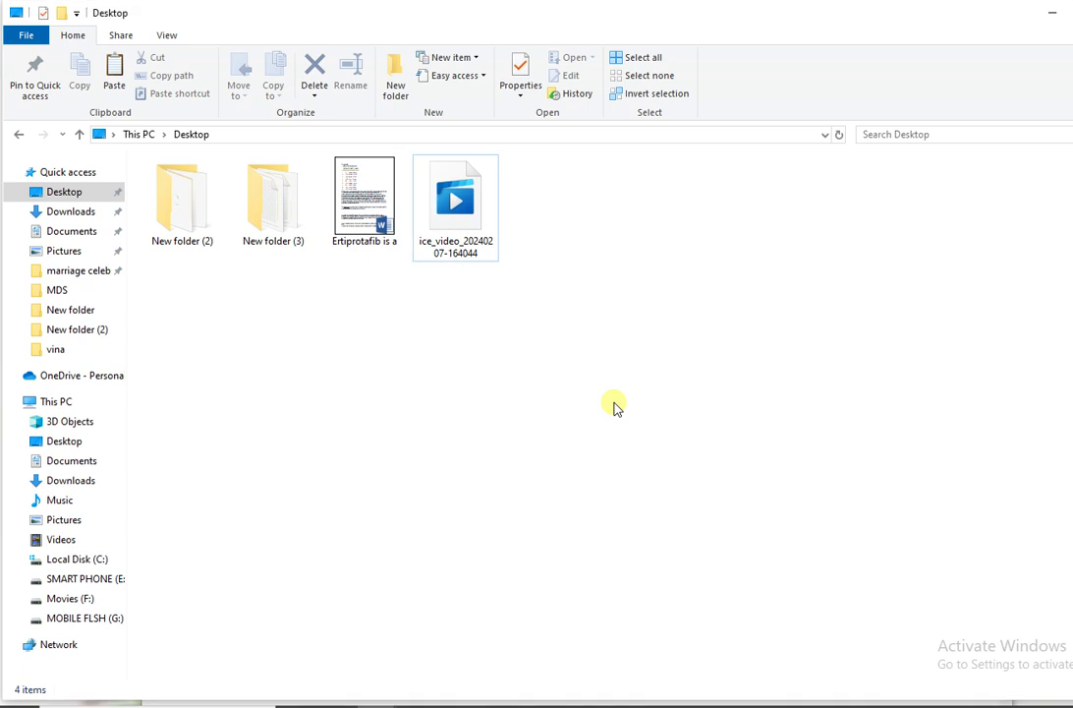
{"action": "key", "text": "ctrl+v"}
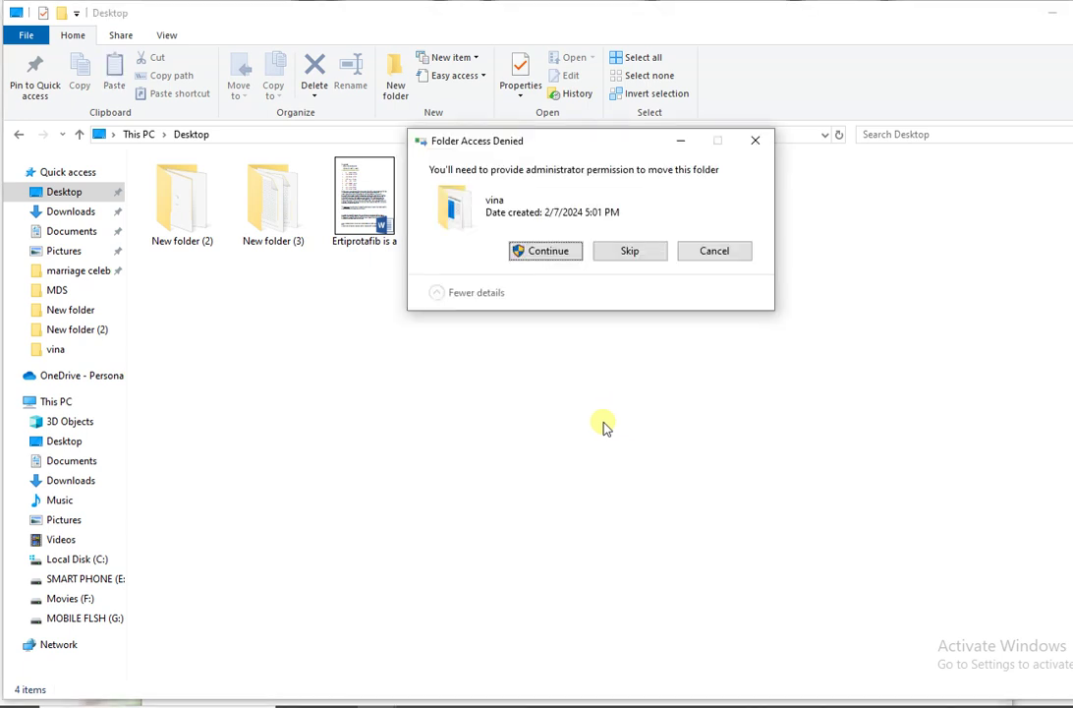
{"action": "left_click", "coordinate": [565, 251]}
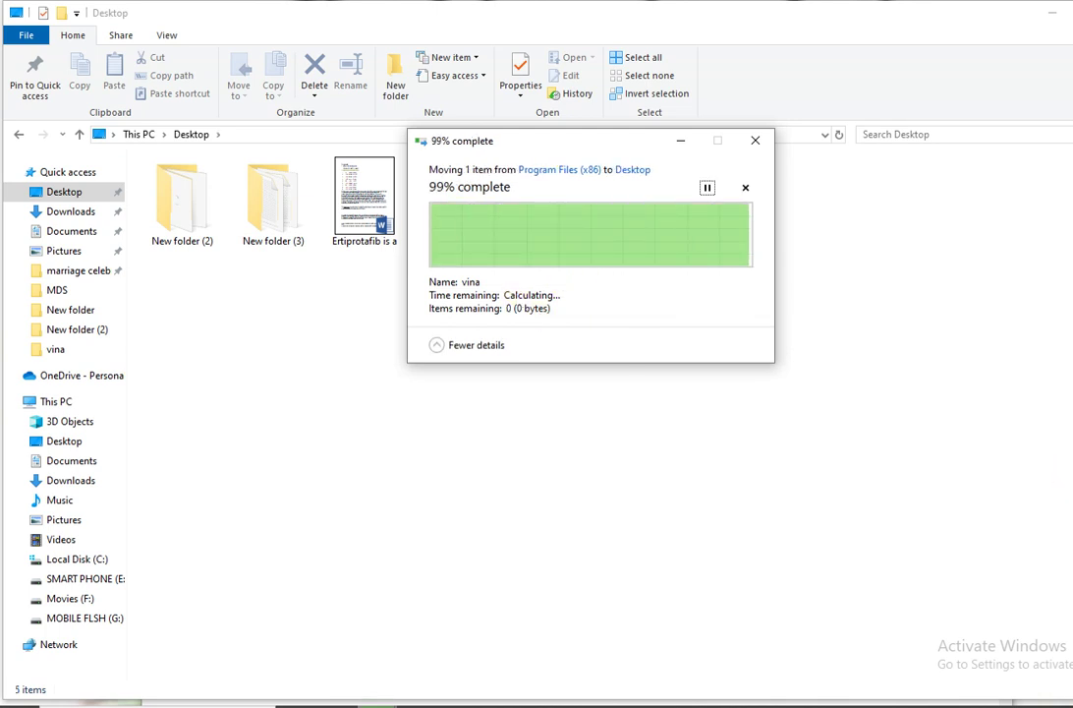
Place the conf.txt file from the Desktop into the vina folder
{"action": "key", "text": "super+d"}
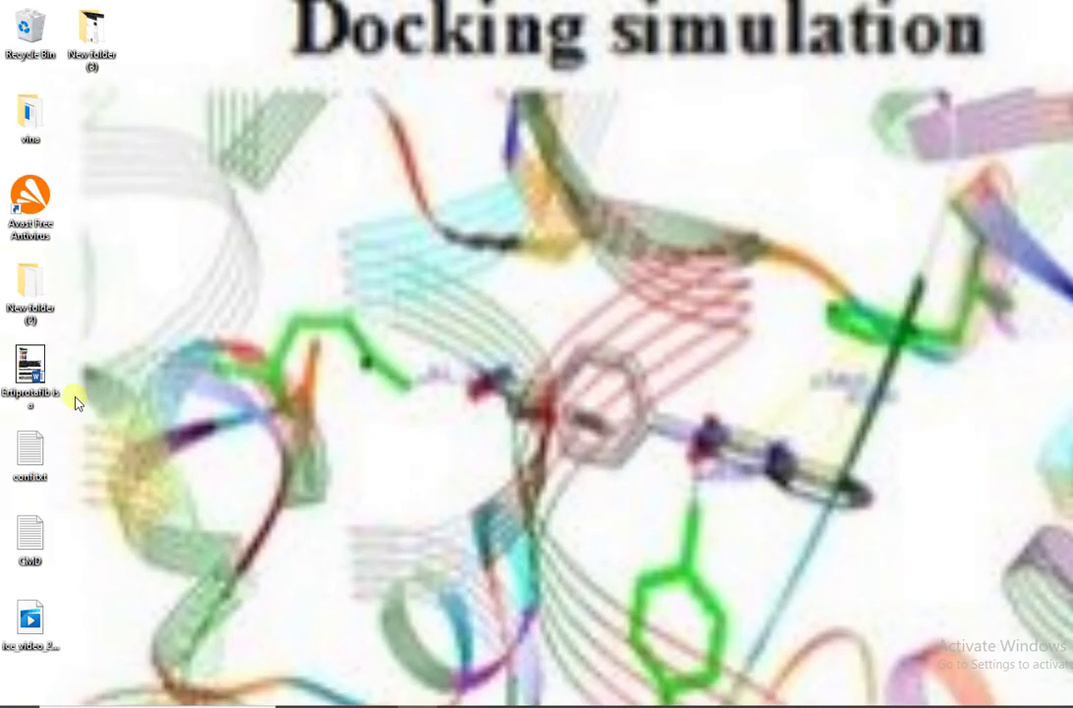
{"action": "left_click", "coordinate": [35, 462]}
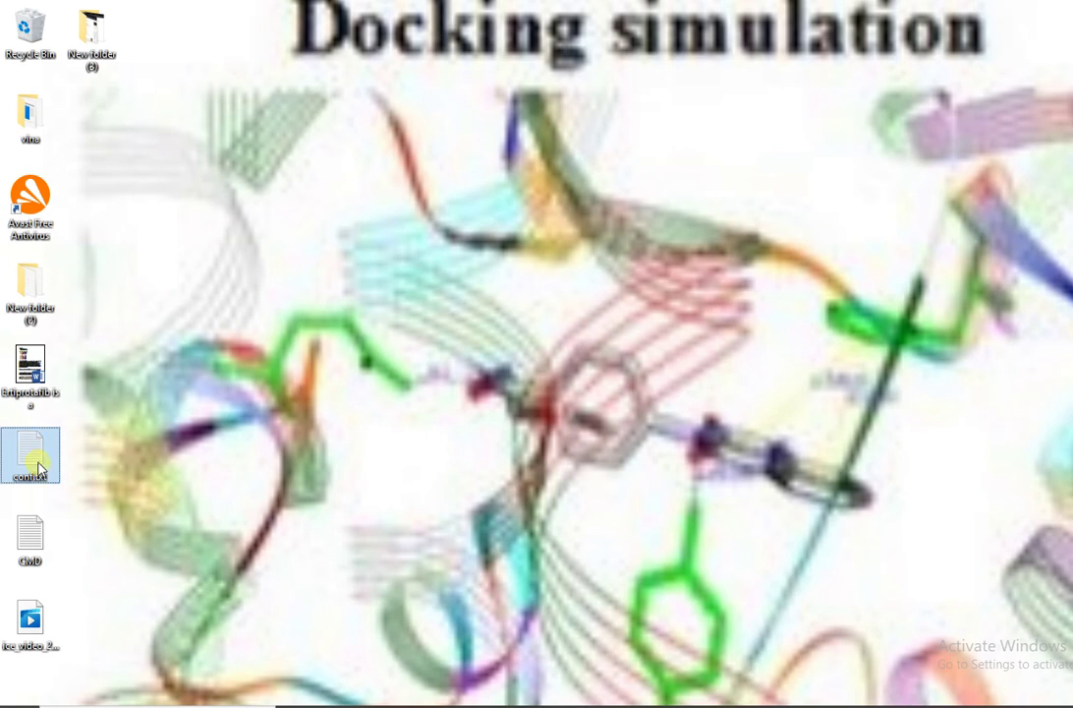
{"action": "double_click", "coordinate": [28, 127]}
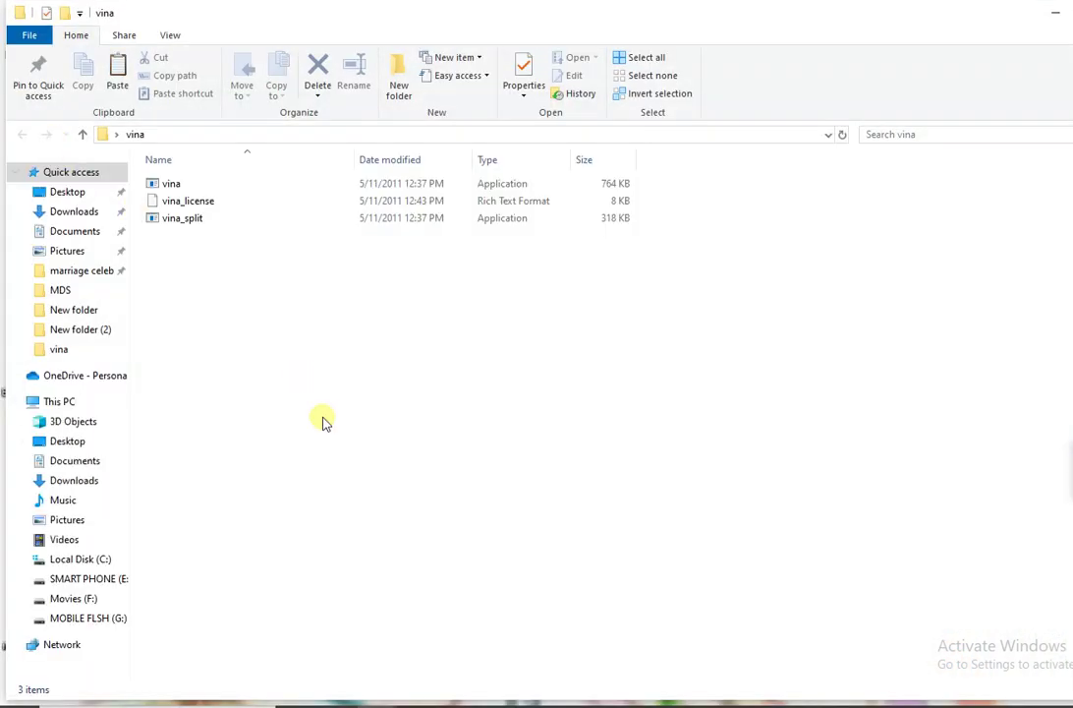
{"action": "key", "text": "ctrl+v"}
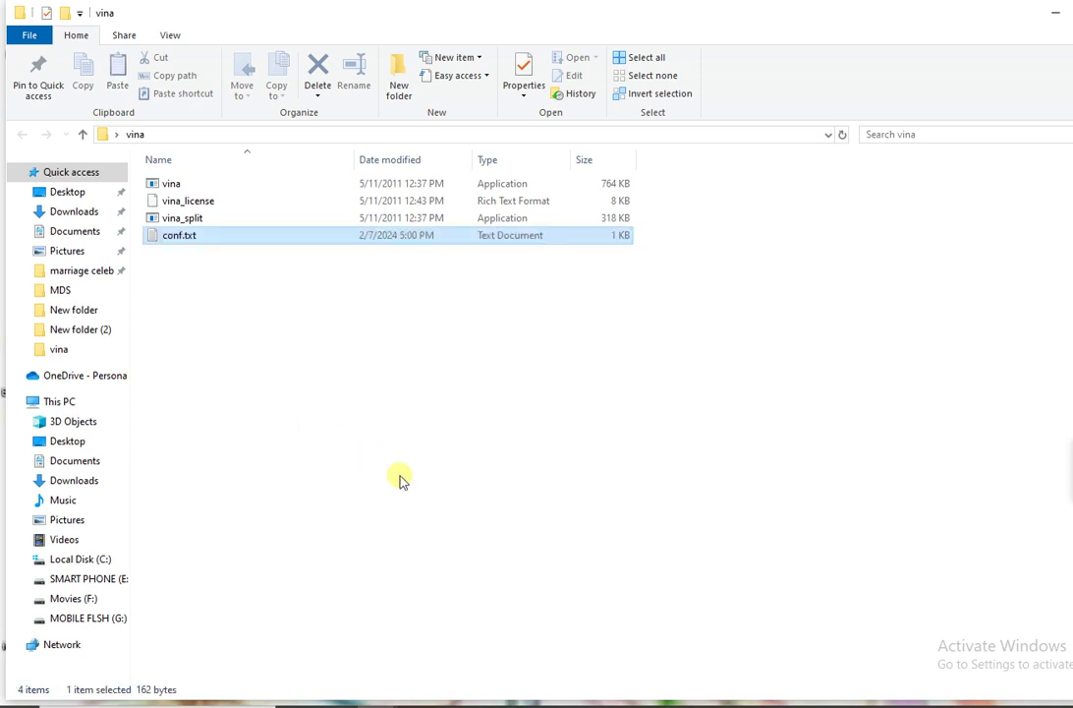